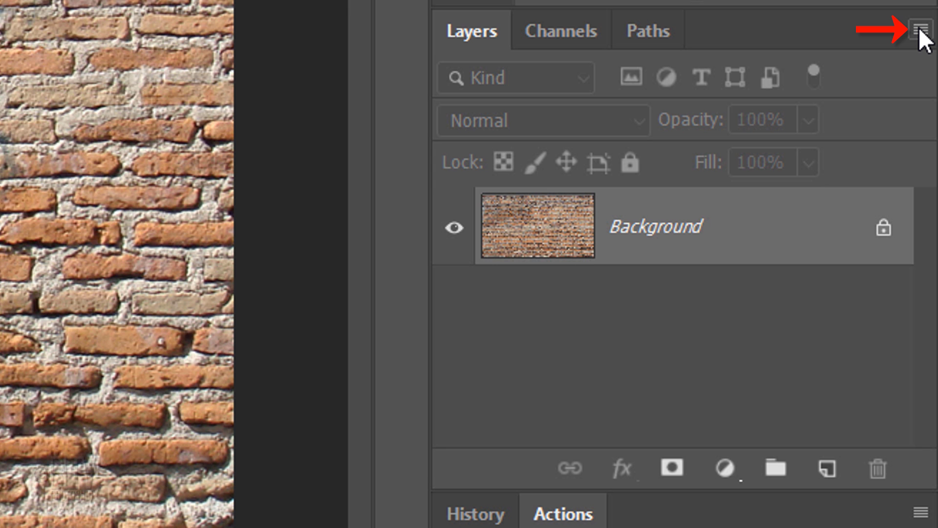
Step: Duplicate the brick wall layer into a new document named 'Displacement'
{"action": "left_click", "coordinate": [920, 29]}
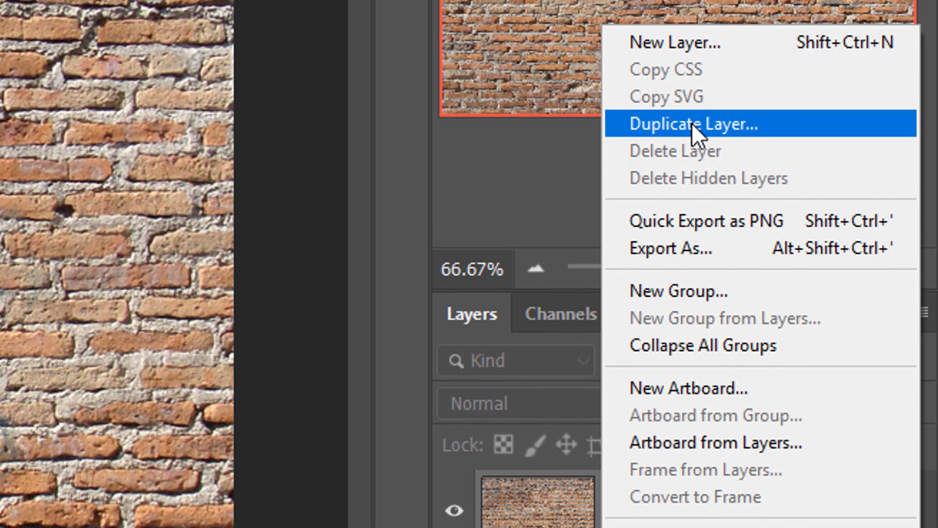
{"action": "left_click", "coordinate": [690, 122]}
{"action": "left_click", "coordinate": [441, 279]}
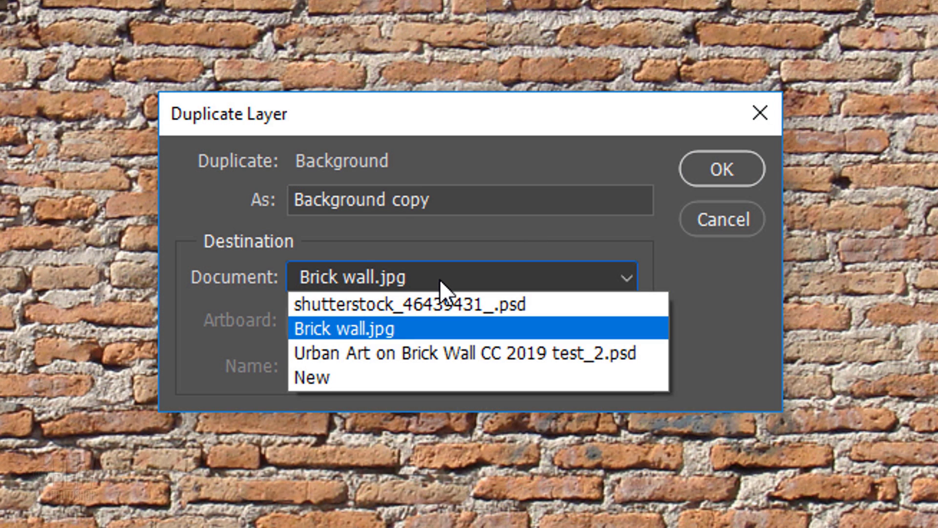
{"action": "left_click", "coordinate": [334, 378]}
{"action": "type", "text": "Dis"}
{"action": "key", "text": "BackSpace"}
{"action": "key", "text": "BackSpace"}
{"action": "key", "text": "BackSpace"}
{"action": "type", "text": "Displacement"}
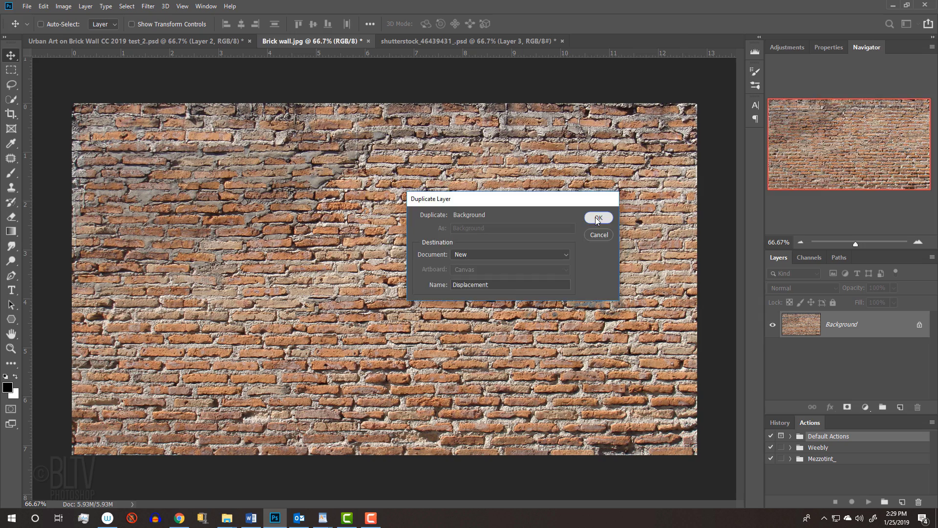
{"action": "left_click", "coordinate": [709, 168]}
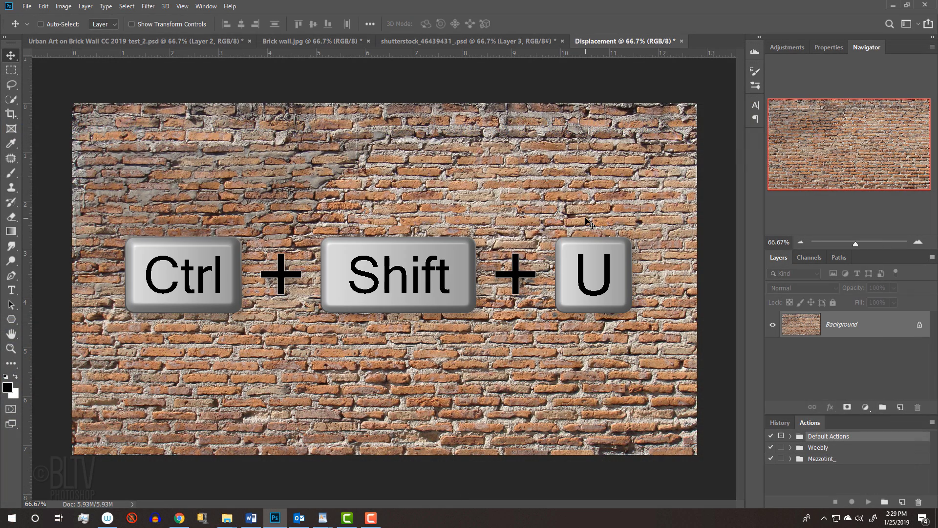
Step: Desaturate the bricks and set the Levels input white point to 200
{"action": "key", "text": "ctrl+shift+u"}
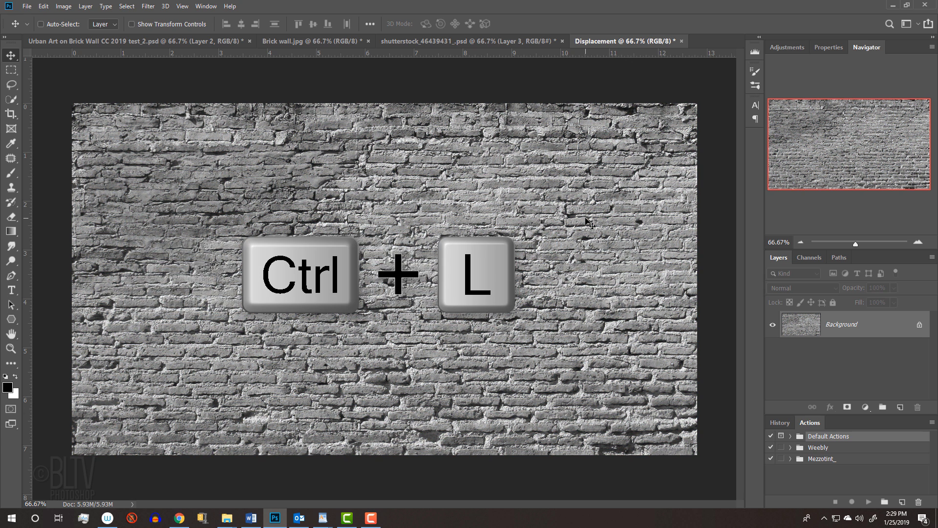
{"action": "key", "text": "ctrl+l"}
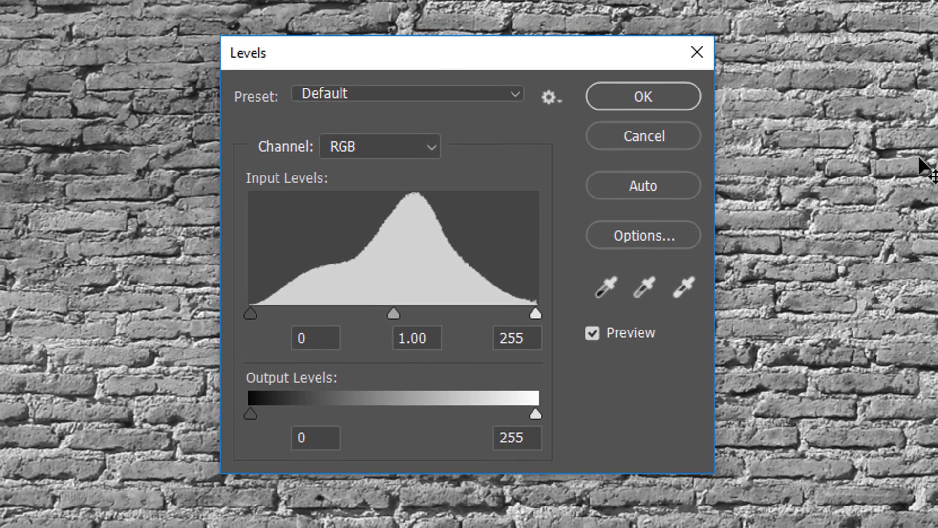
{"action": "left_click", "coordinate": [518, 337]}
{"action": "double_click", "coordinate": [518, 337]}
{"action": "type", "text": "200"}
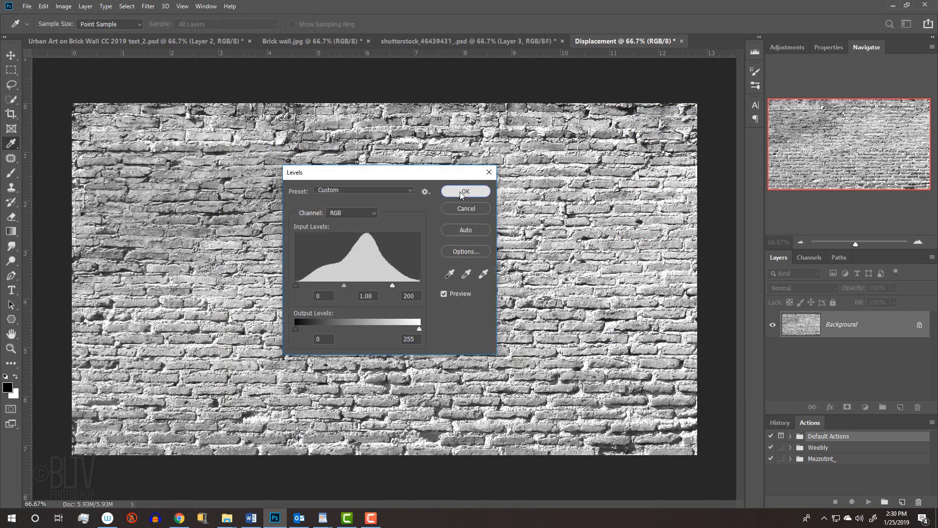
{"action": "left_click", "coordinate": [632, 97]}
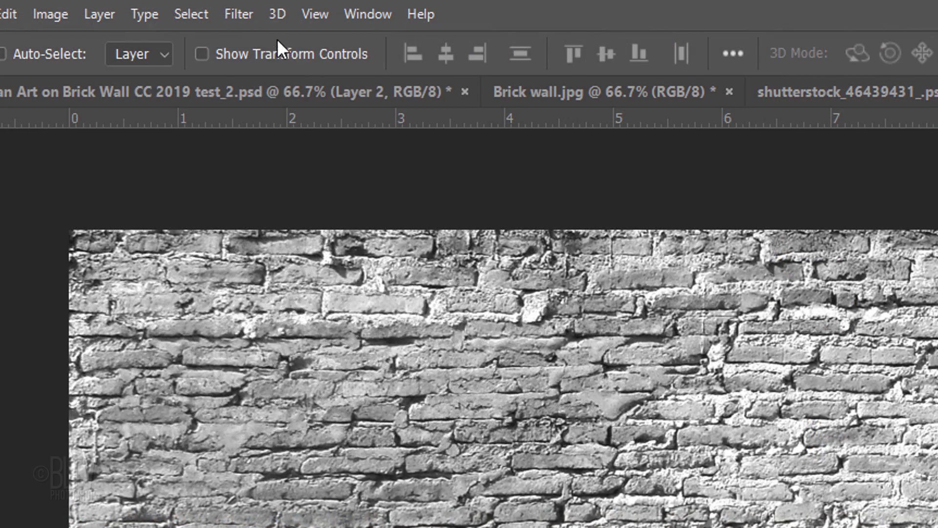
Step: Choose a Gaussian Blur with a 3-pixel radius for the bricks
{"action": "left_click", "coordinate": [148, 6]}
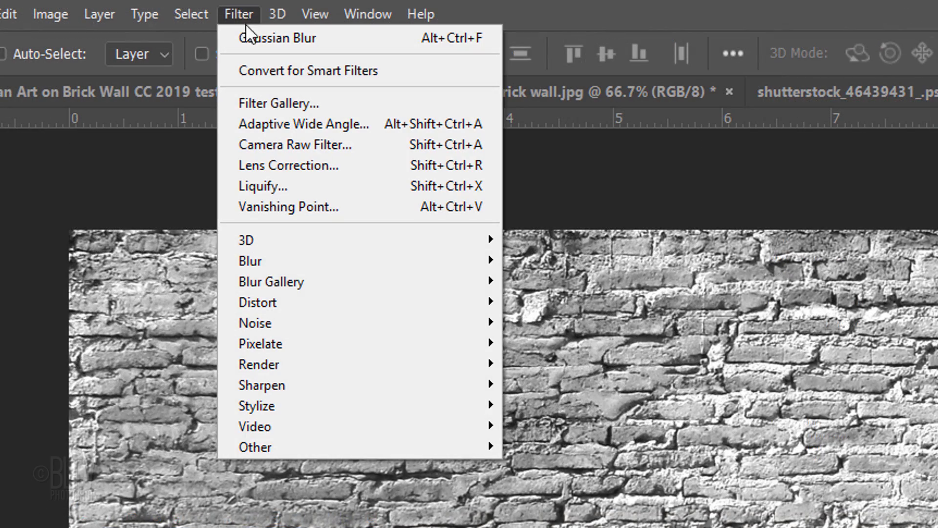
{"action": "mouse_move", "coordinate": [251, 262]}
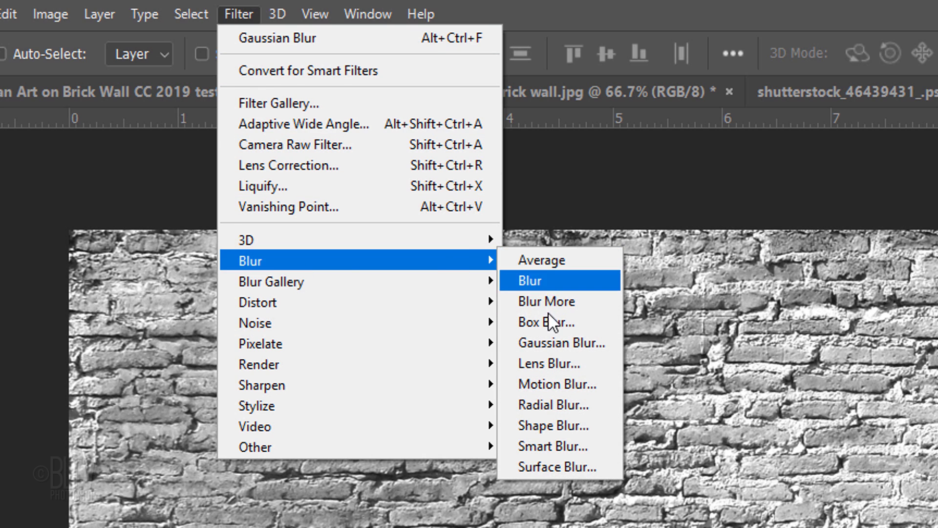
{"action": "left_click", "coordinate": [549, 344]}
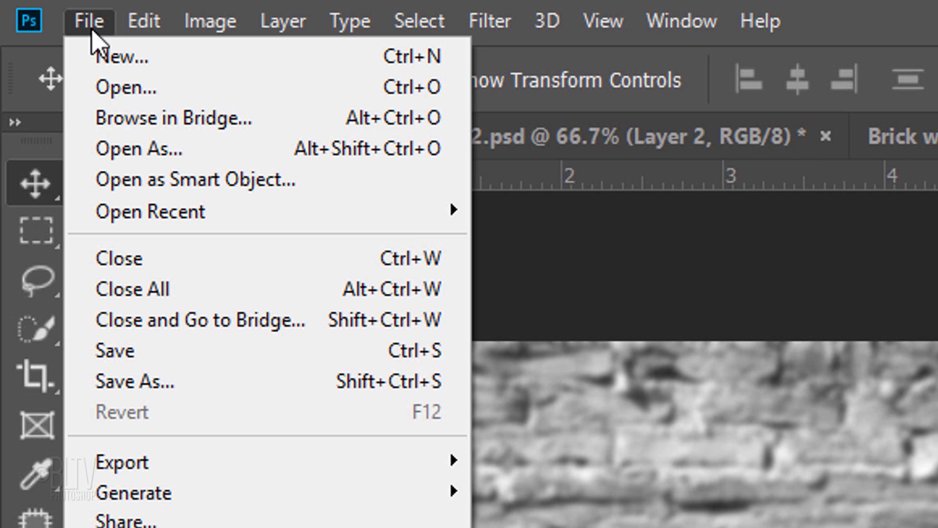
Step: Save the blurred bricks as Displacement.psd in Photoshop (*.PSD) format
{"action": "left_click", "coordinate": [131, 385]}
{"action": "left_click_drag", "start_coordinate": [413, 323], "coordinate": [432, 154]}
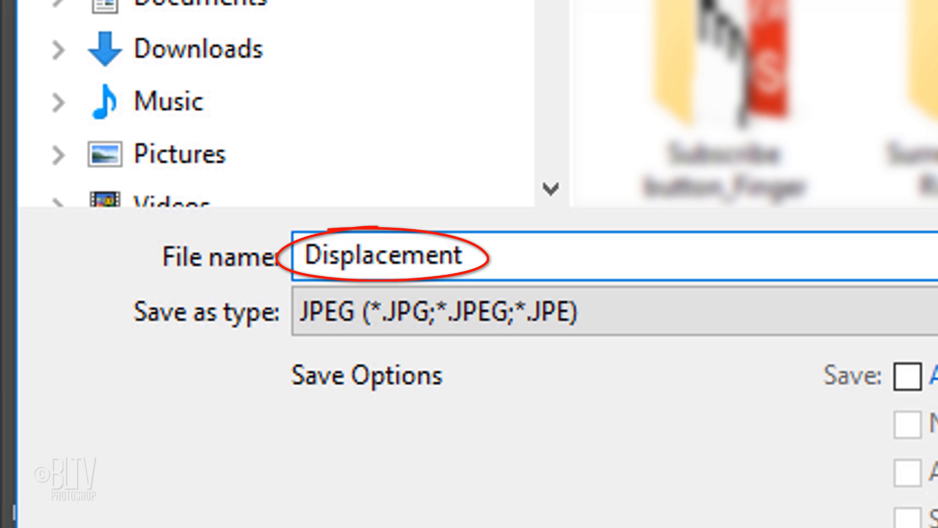
{"action": "left_click", "coordinate": [452, 322]}
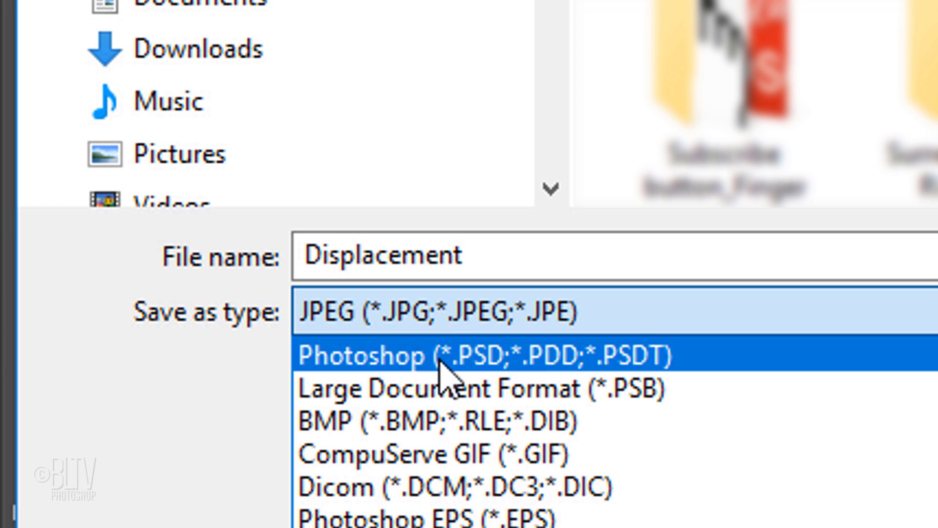
{"action": "left_click", "coordinate": [443, 359]}
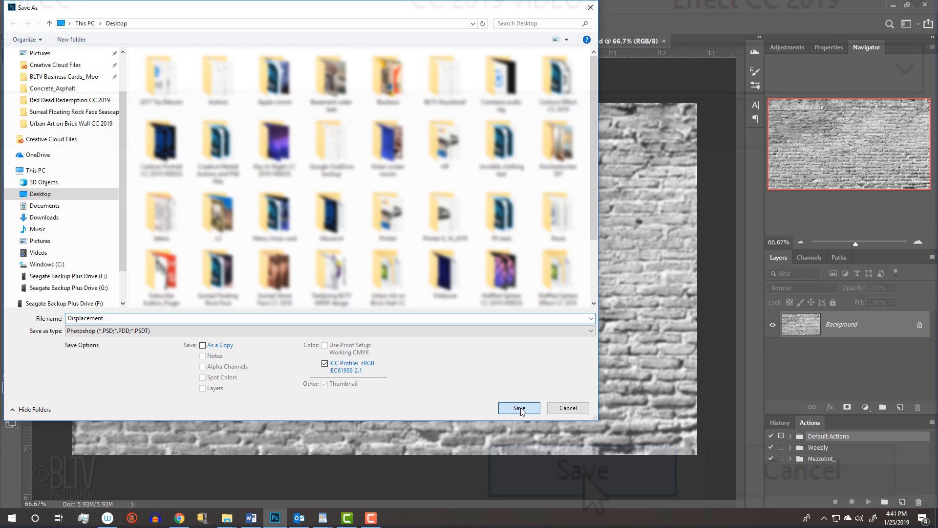
{"action": "left_click", "coordinate": [584, 471]}
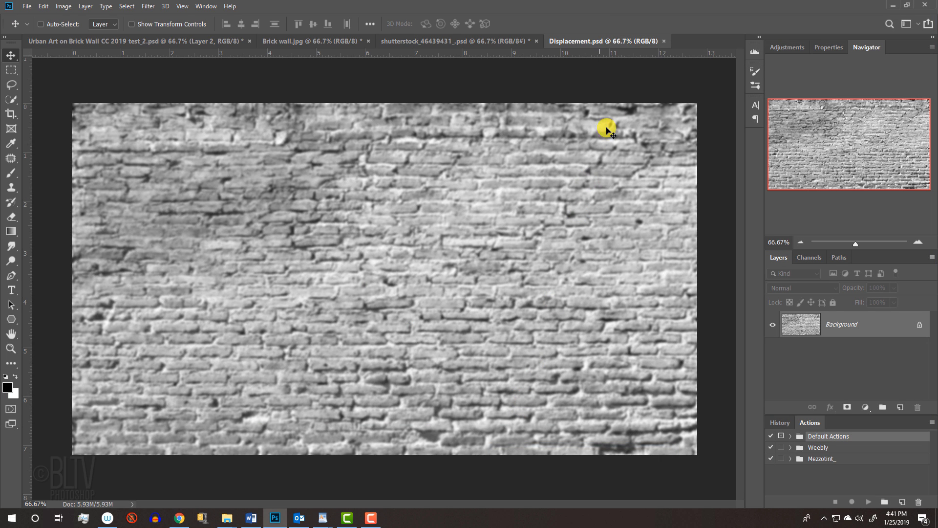
Step: Close Displacement, return to the jumping woman photo, and pick the Magic Wand tool
{"action": "left_click", "coordinate": [664, 41]}
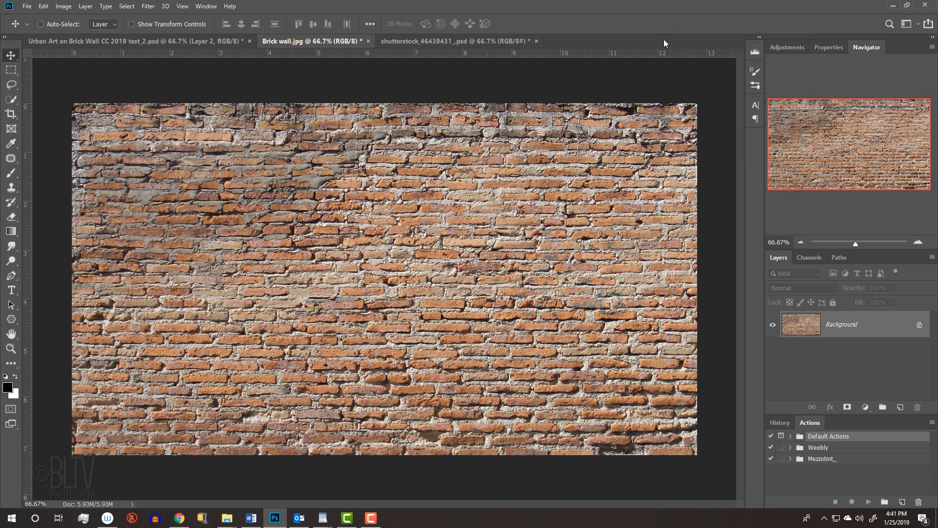
{"action": "left_click", "coordinate": [448, 41]}
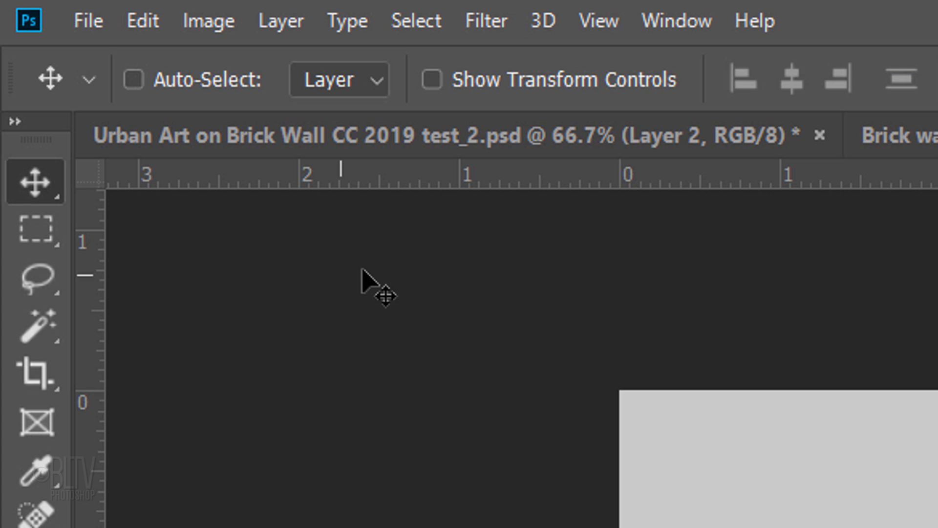
{"action": "left_click", "coordinate": [11, 100]}
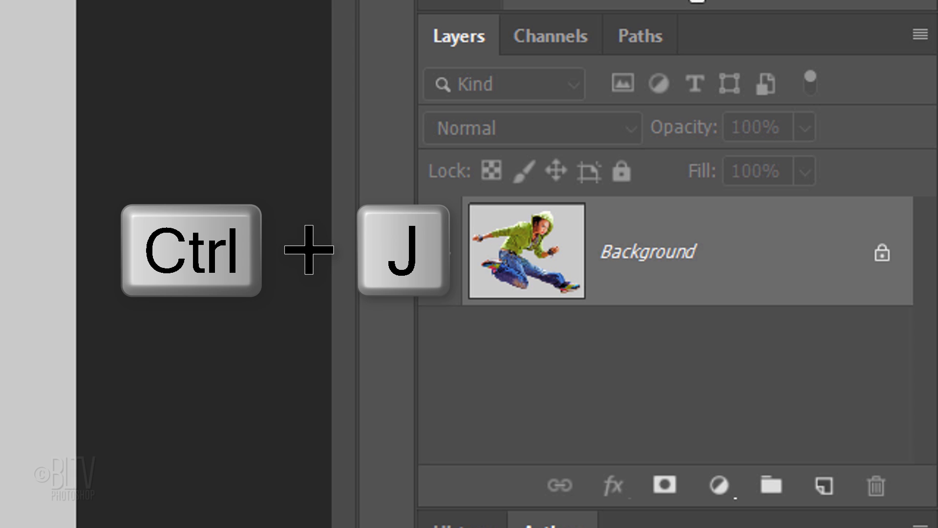
Step: Copy the selected figure to Layer 1 and move it into Brick wall.jpg
{"action": "key", "text": "ctrl+j"}
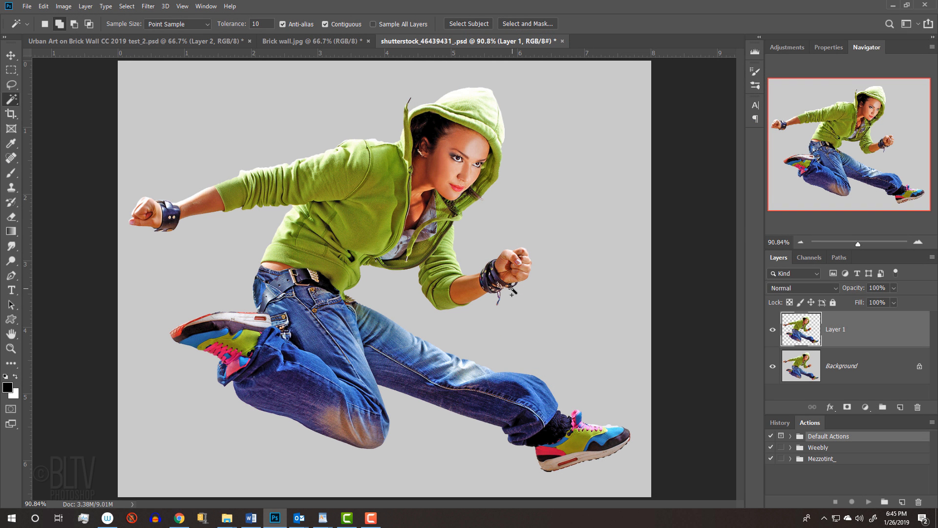
{"action": "key", "text": "v"}
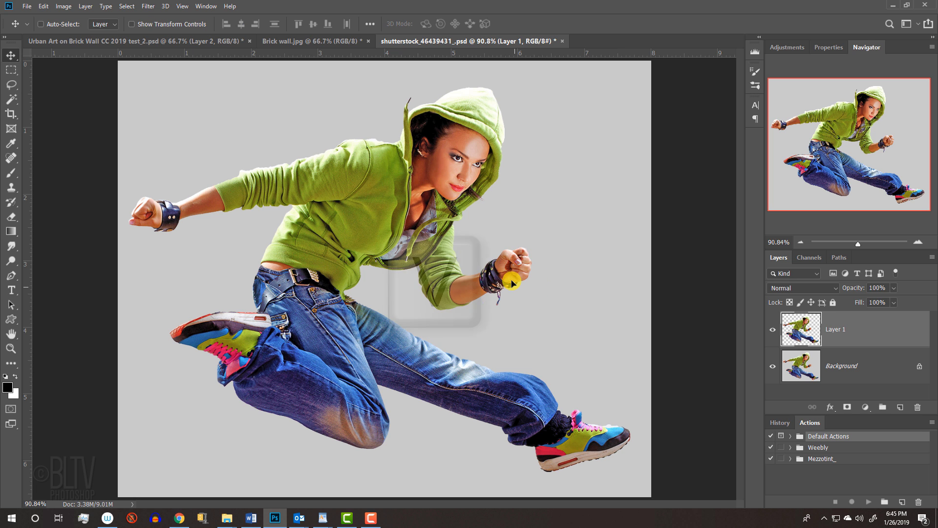
{"action": "left_click_drag", "start_coordinate": [508, 274], "coordinate": [400, 286]}
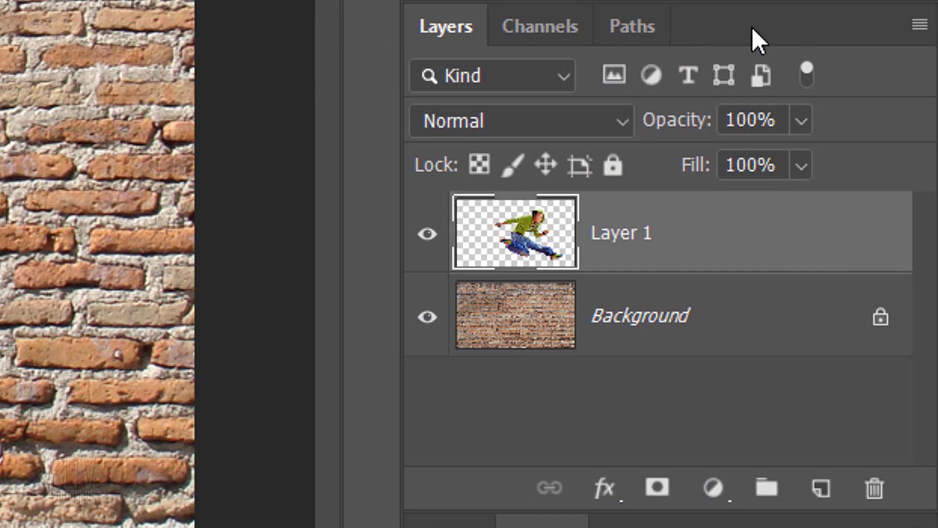
Step: Convert Layer 1 to a Smart Object and preview Paint Daubs, size 5, sharpness 11
{"action": "left_click", "coordinate": [914, 27]}
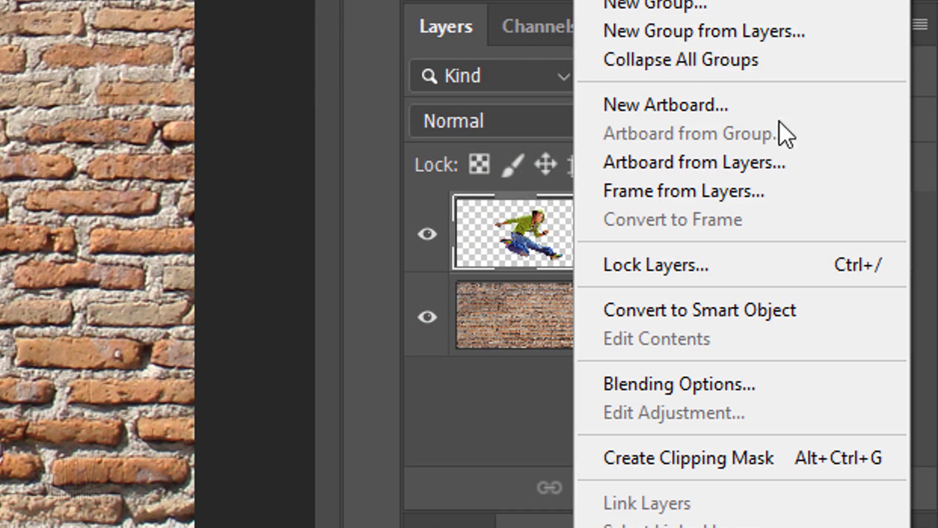
{"action": "left_click", "coordinate": [688, 312]}
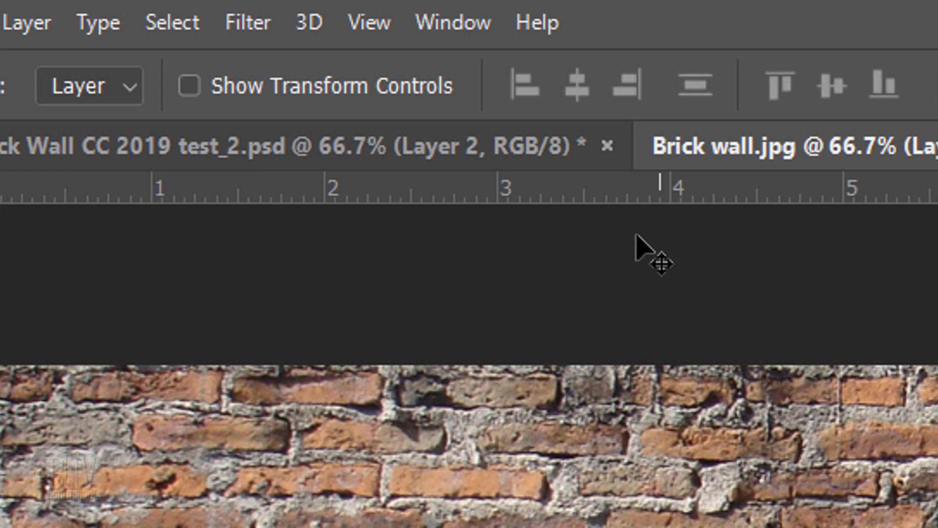
{"action": "left_click", "coordinate": [248, 23]}
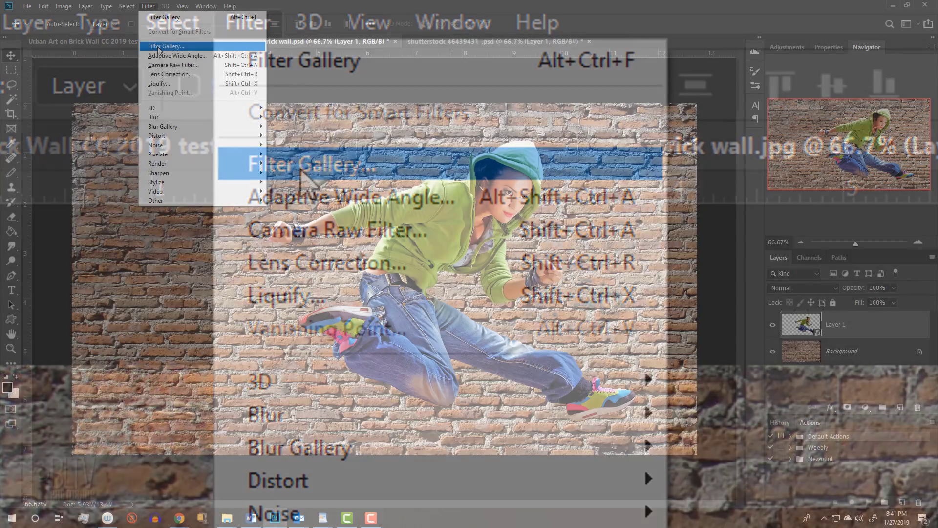
{"action": "left_click", "coordinate": [302, 166]}
{"action": "left_click_drag", "start_coordinate": [577, 194], "coordinate": [366, 169]}
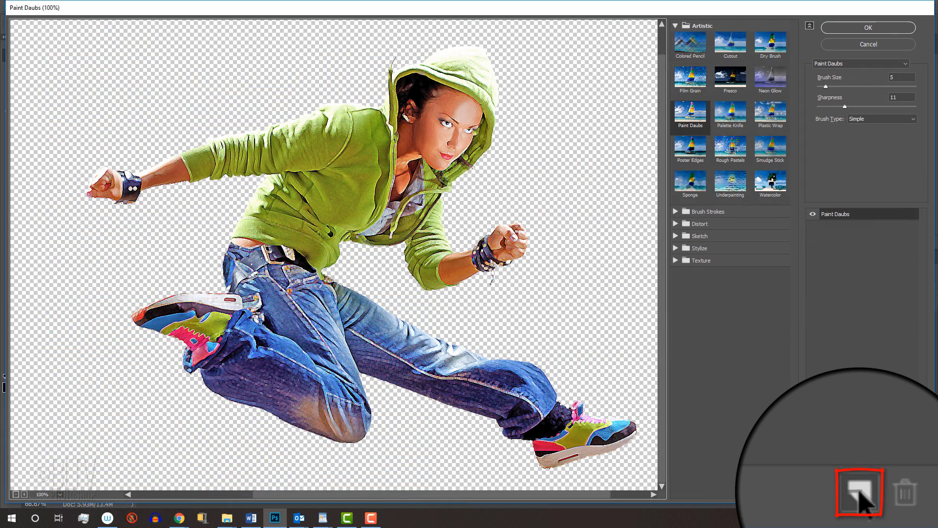
Step: Make the second effect Palette Knife with Stroke Size 3, Softness 5, and apply it
{"action": "left_click", "coordinate": [906, 494]}
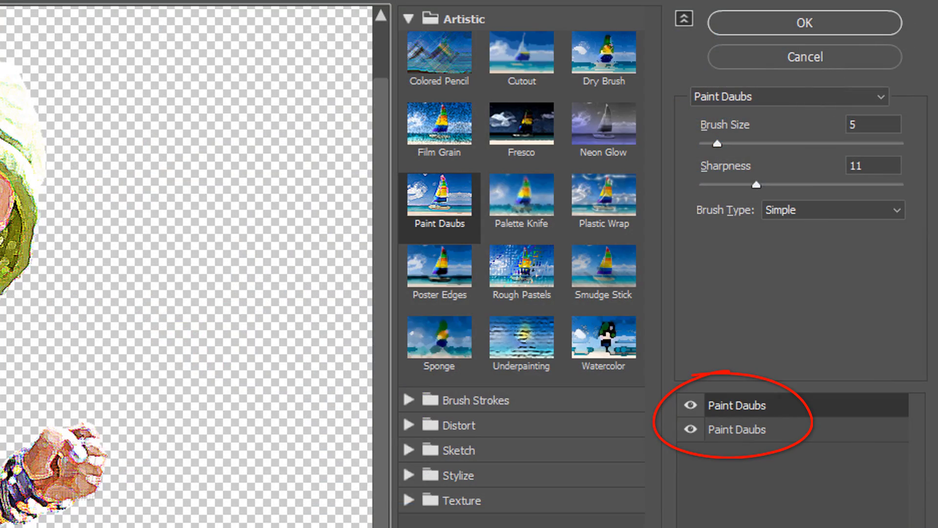
{"action": "left_click", "coordinate": [723, 422]}
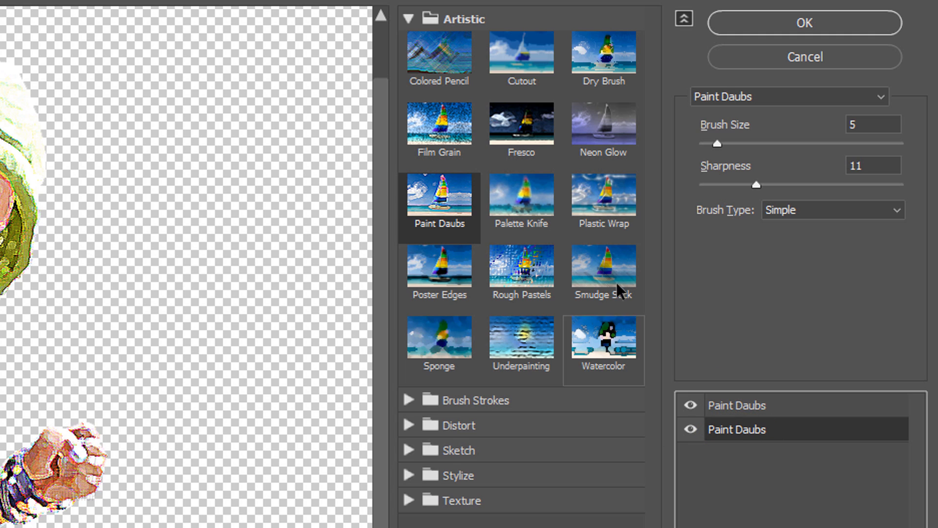
{"action": "left_click", "coordinate": [522, 196]}
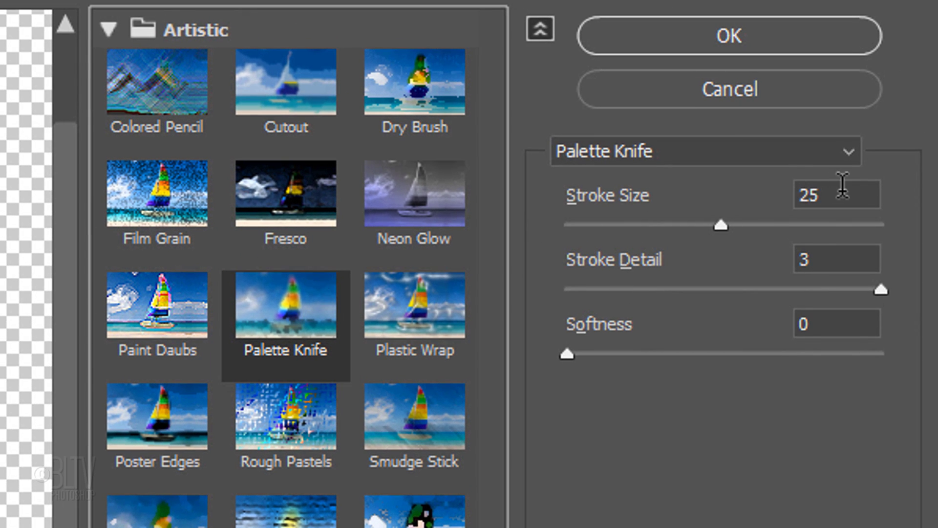
{"action": "double_click", "coordinate": [842, 185]}
{"action": "type", "text": "3"}
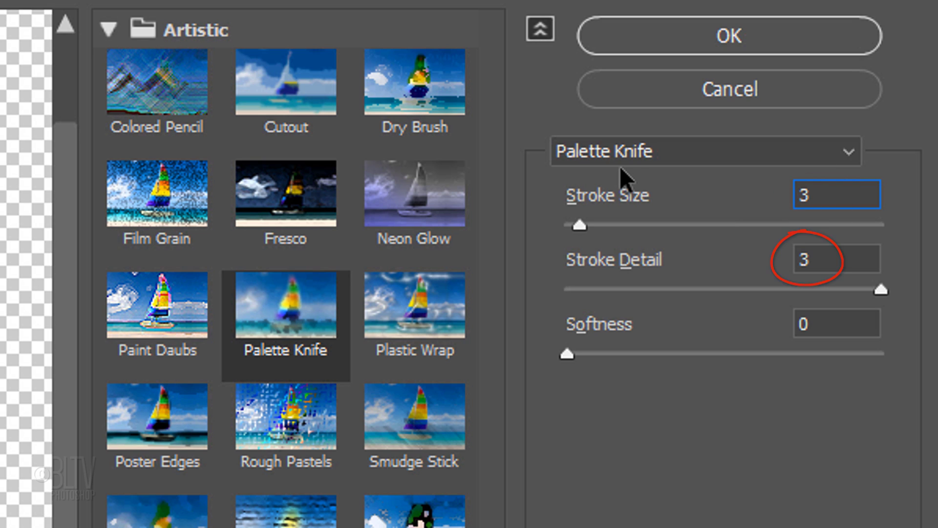
{"action": "double_click", "coordinate": [811, 322]}
{"action": "type", "text": "5"}
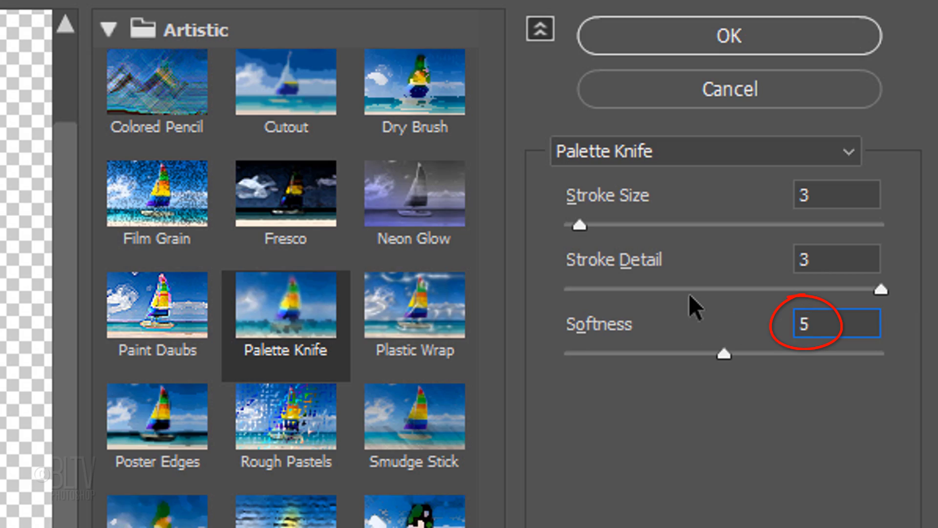
{"action": "left_click", "coordinate": [728, 49]}
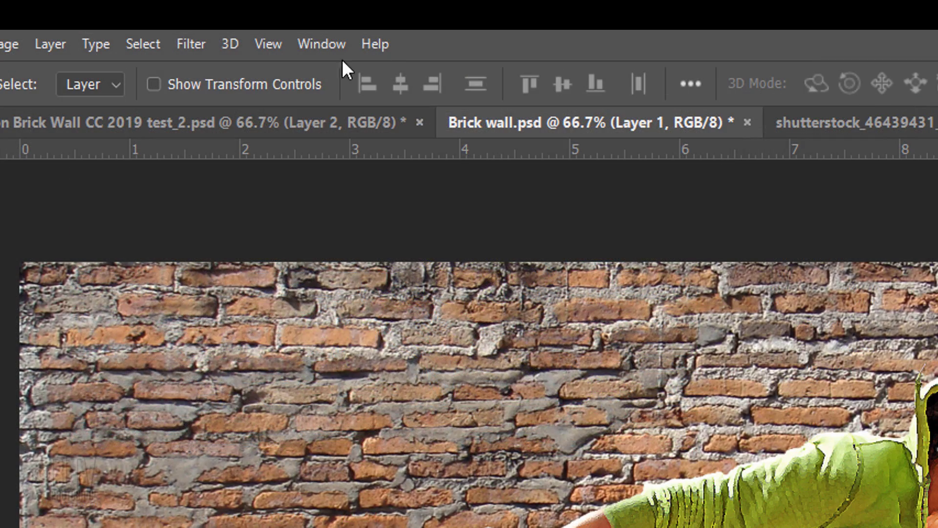
Step: Apply a Displace filter at scale 5 using Displacement.psd as the map
{"action": "left_click", "coordinate": [191, 44]}
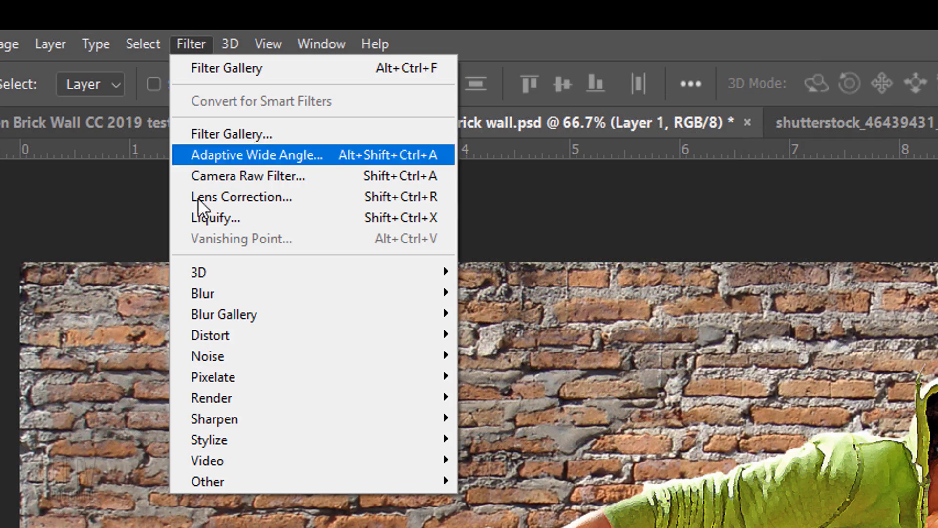
{"action": "mouse_move", "coordinate": [220, 341]}
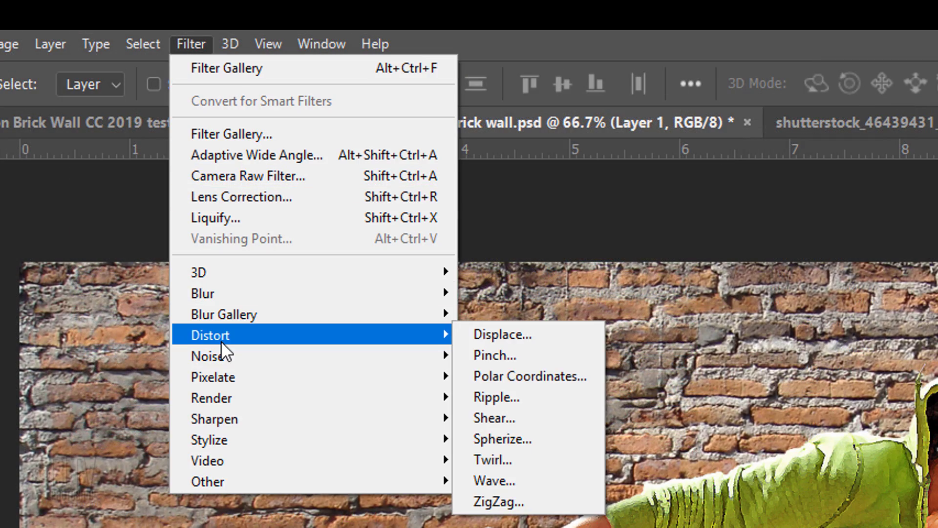
{"action": "left_click", "coordinate": [499, 336]}
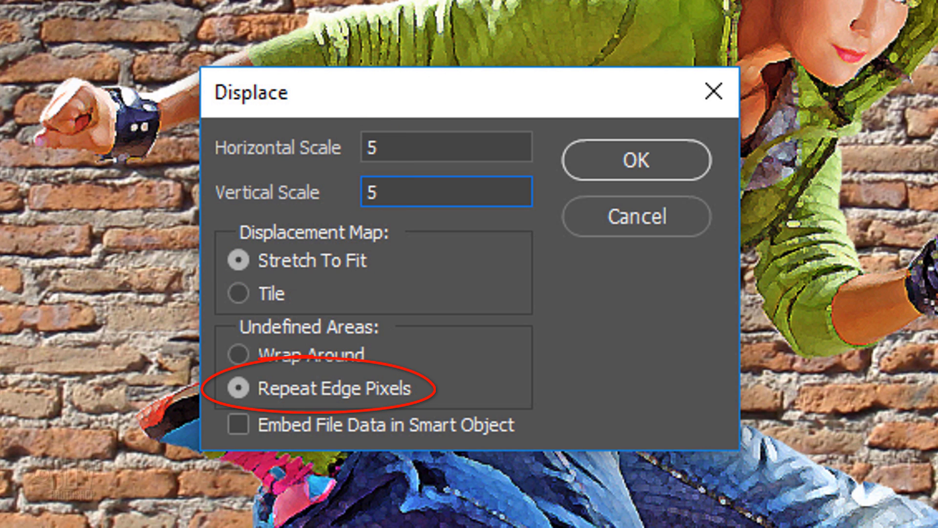
{"action": "left_click", "coordinate": [635, 171]}
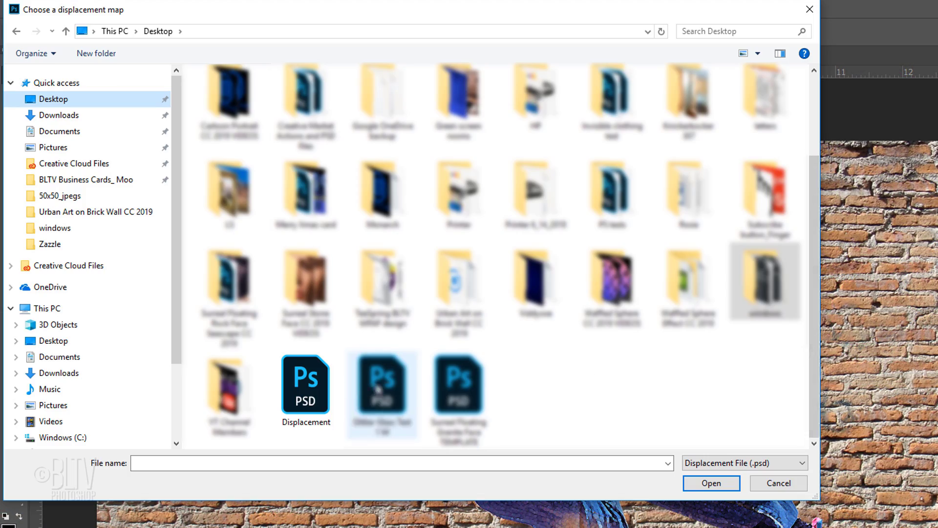
{"action": "left_click", "coordinate": [309, 385]}
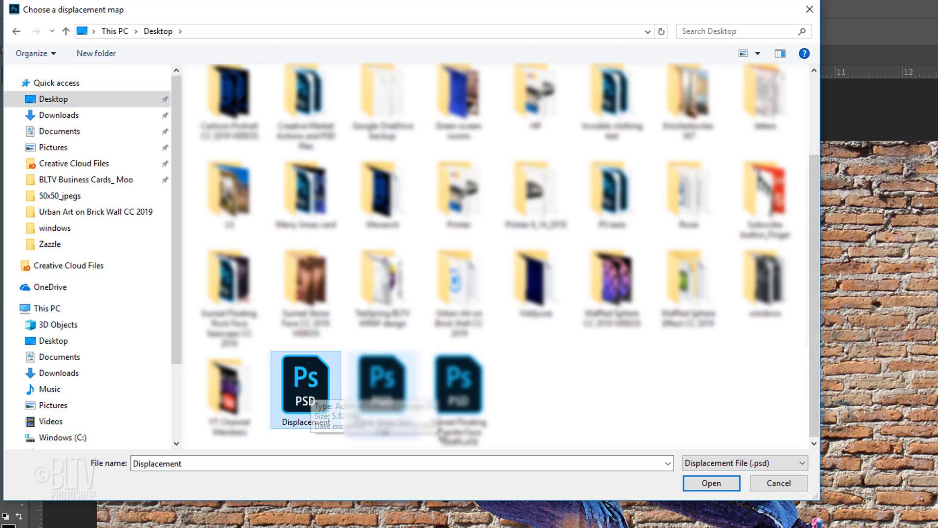
{"action": "left_click", "coordinate": [711, 483]}
{"action": "left_click", "coordinate": [712, 483]}
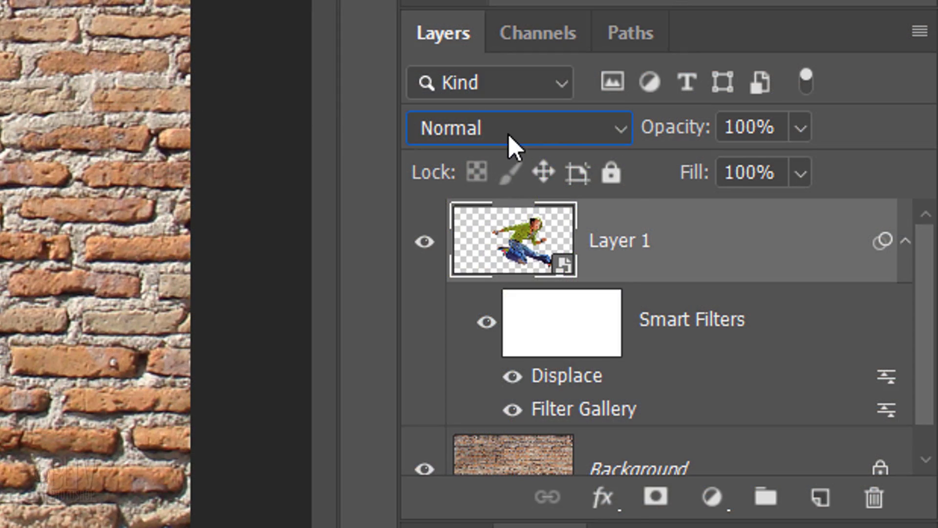
Step: Set Layer 1 to Overlay, duplicate it as a Soft Light copy, and select both
{"action": "left_click", "coordinate": [508, 135]}
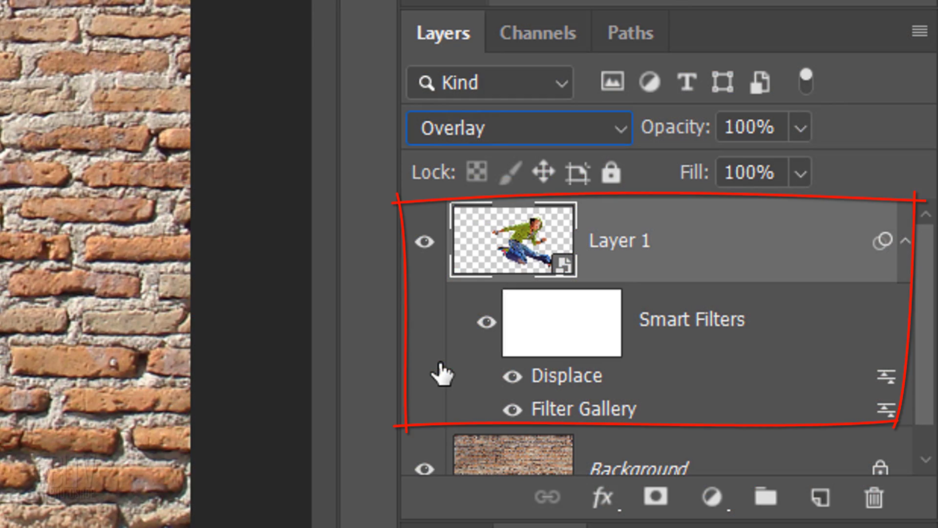
{"action": "key", "text": "ctrl+j"}
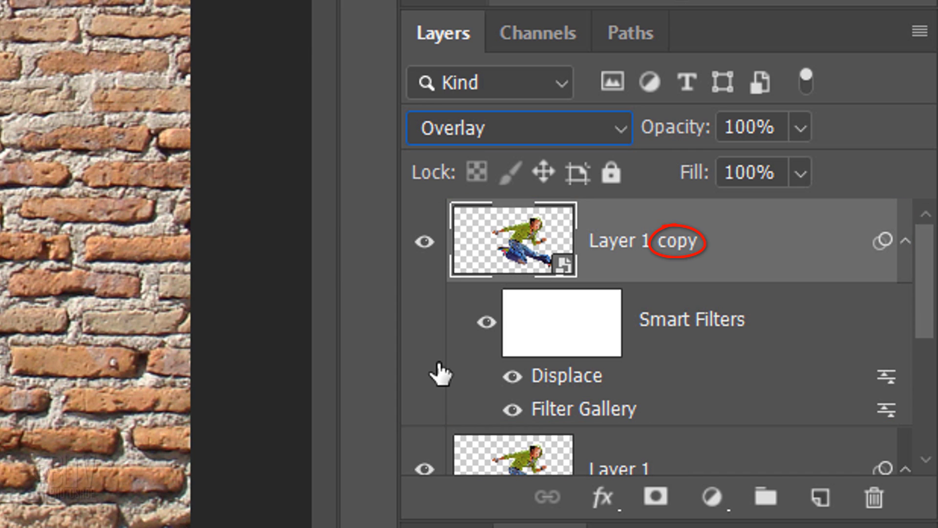
{"action": "left_click", "coordinate": [475, 128]}
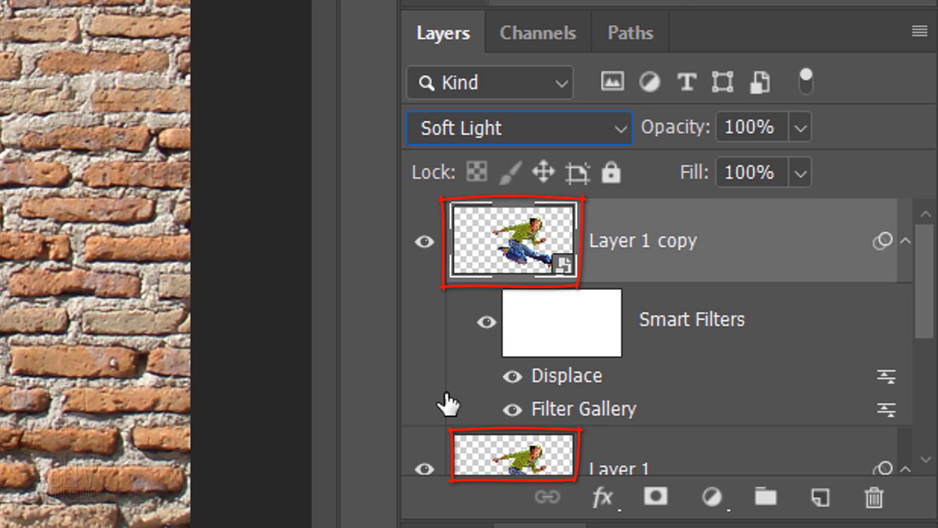
{"action": "left_click", "coordinate": [503, 455], "text": "shift"}
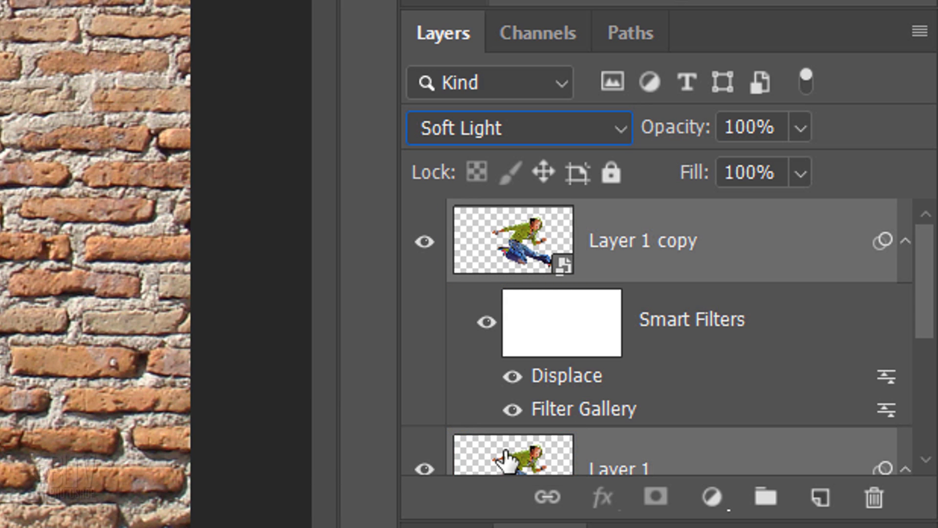
Step: Group the figure layers, duplicate the group at 40% opacity, and nest both in Group 2
{"action": "key", "text": "ctrl+g"}
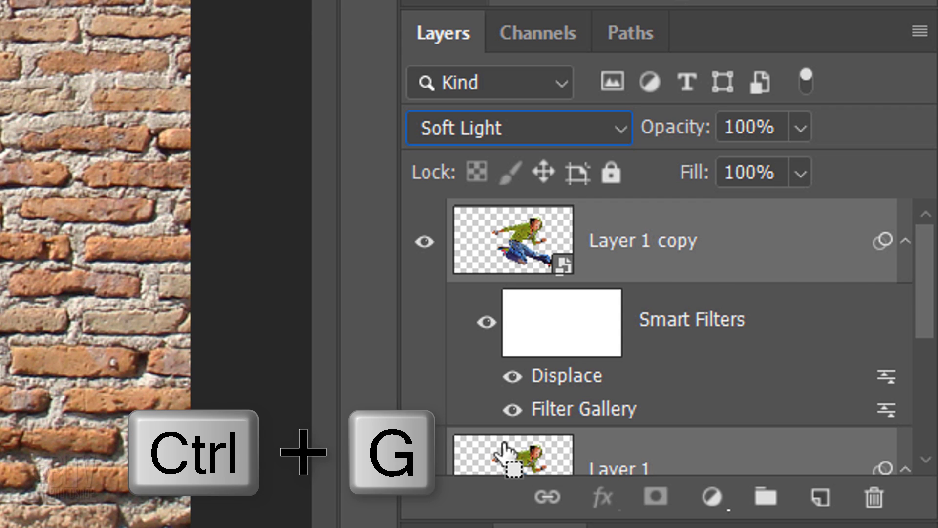
{"action": "key", "text": "ctrl+j"}
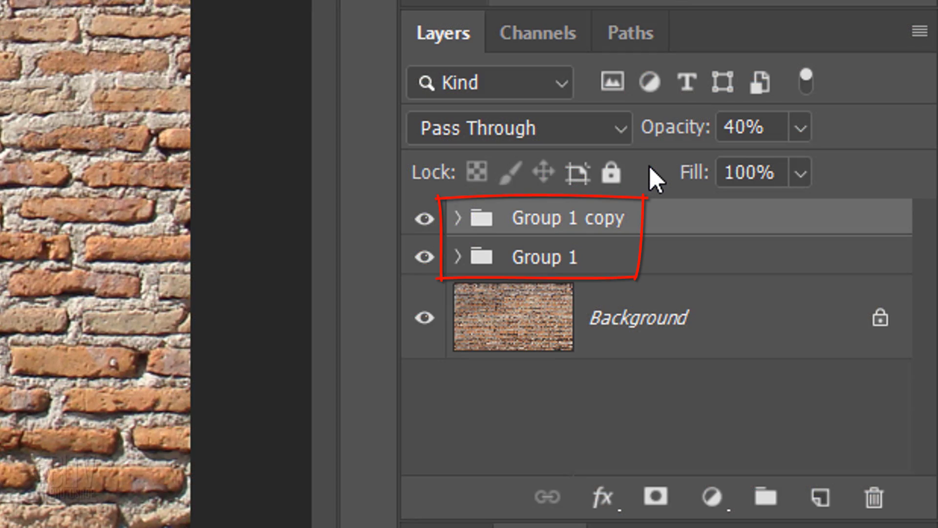
{"action": "left_click", "coordinate": [633, 257], "text": "shift"}
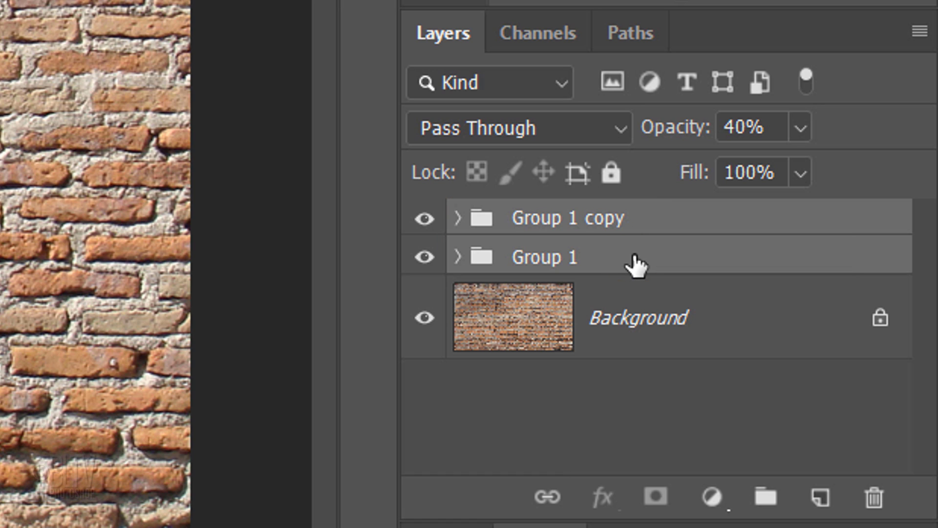
{"action": "key", "text": "ctrl+g"}
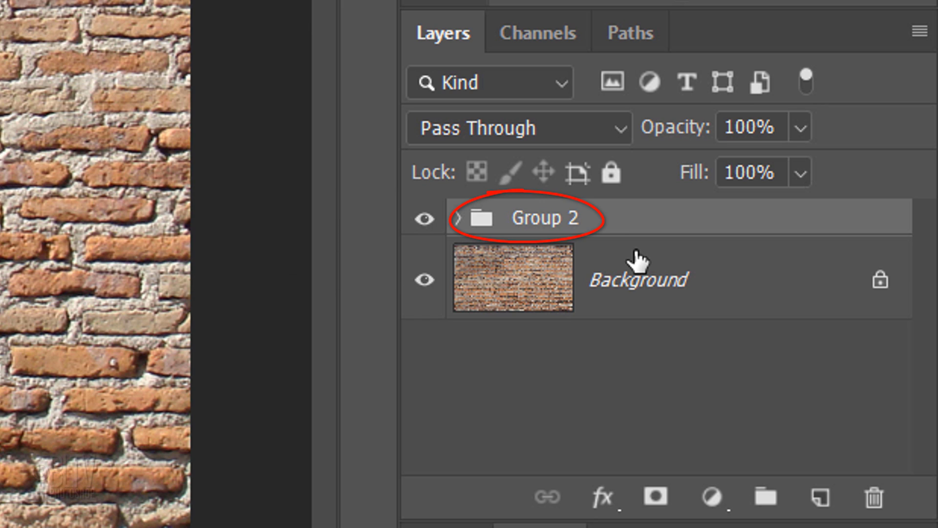
{"action": "left_click", "coordinate": [669, 224]}
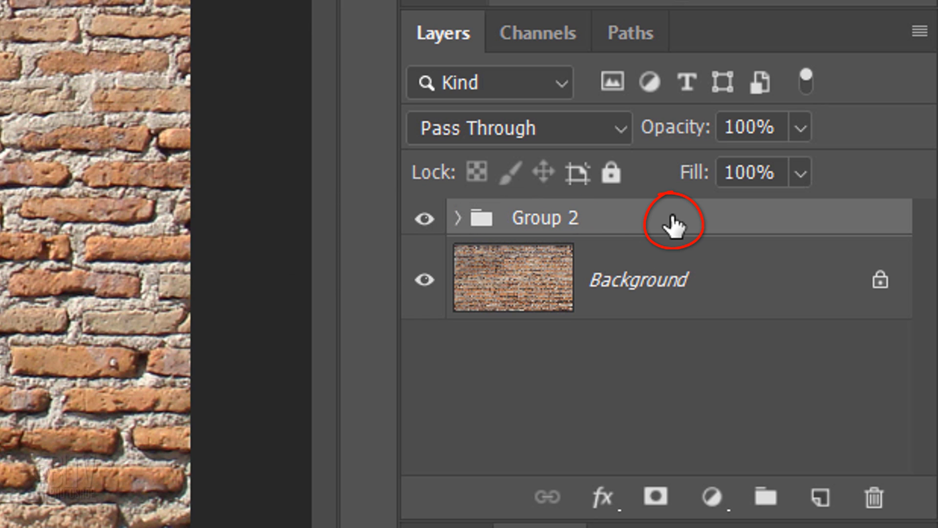
Step: Open Group 2's Blending Options and preview Underlying Layer Blend If fades, restoring 0–255
{"action": "double_click", "coordinate": [671, 225]}
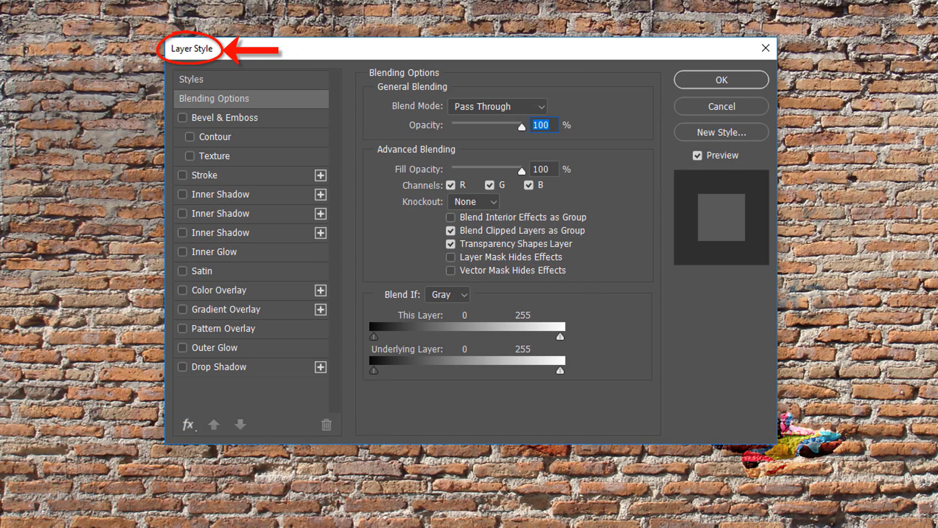
{"action": "left_click_drag", "start_coordinate": [468, 54], "coordinate": [222, 63]}
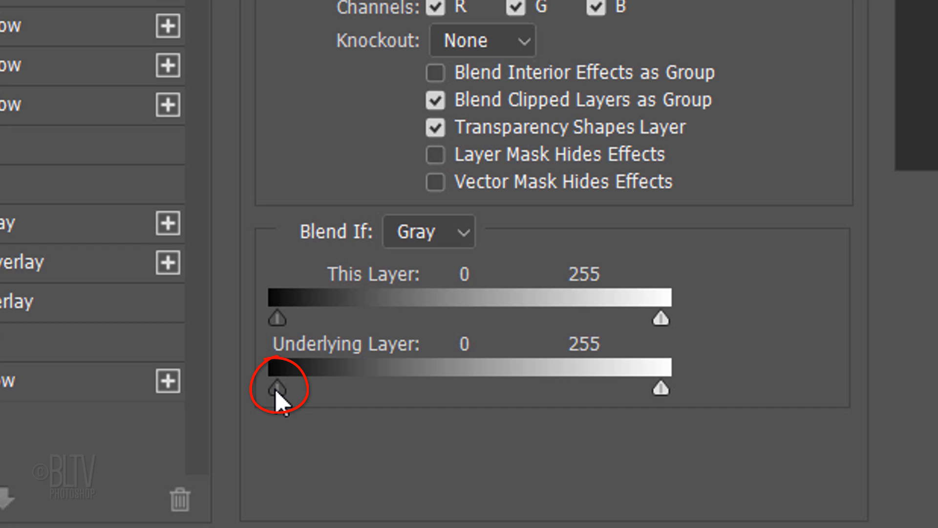
{"action": "left_click_drag", "start_coordinate": [274, 389], "coordinate": [408, 381]}
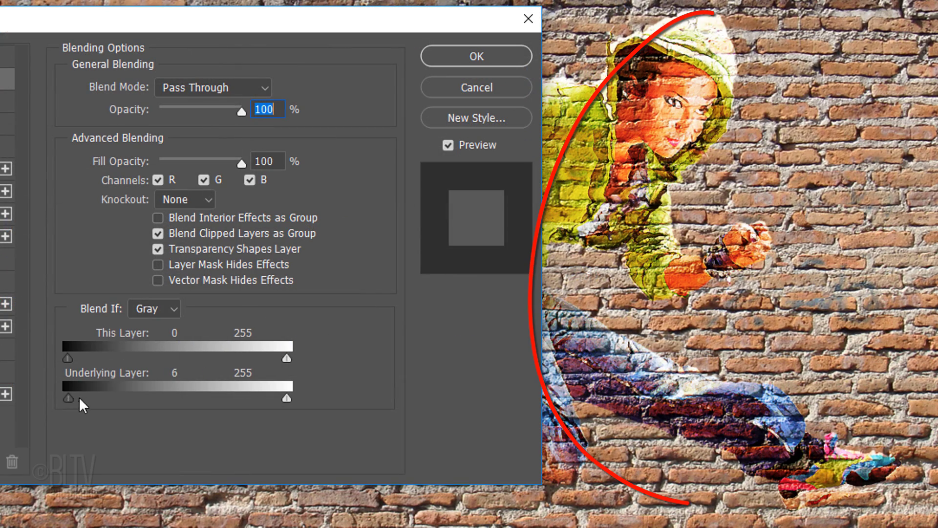
{"action": "left_click_drag", "start_coordinate": [78, 396], "coordinate": [141, 395]}
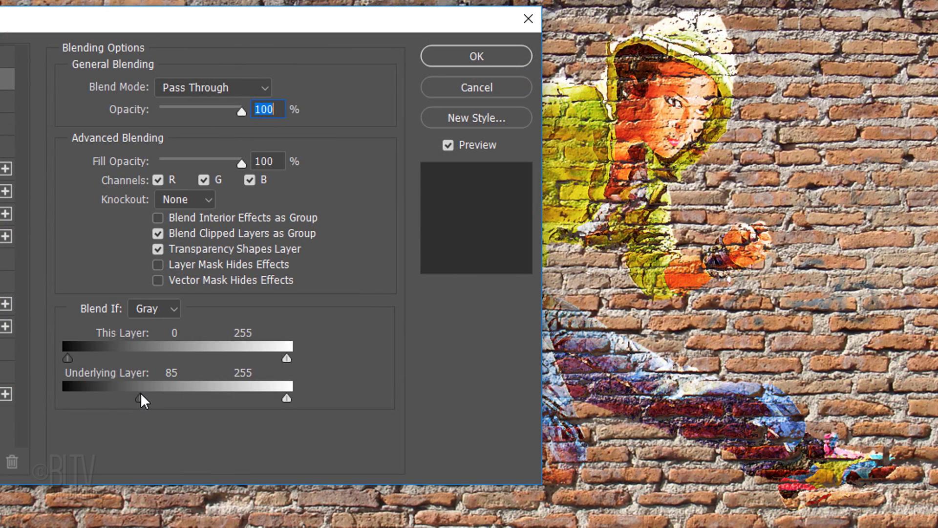
{"action": "left_click_drag", "start_coordinate": [141, 395], "coordinate": [54, 395]}
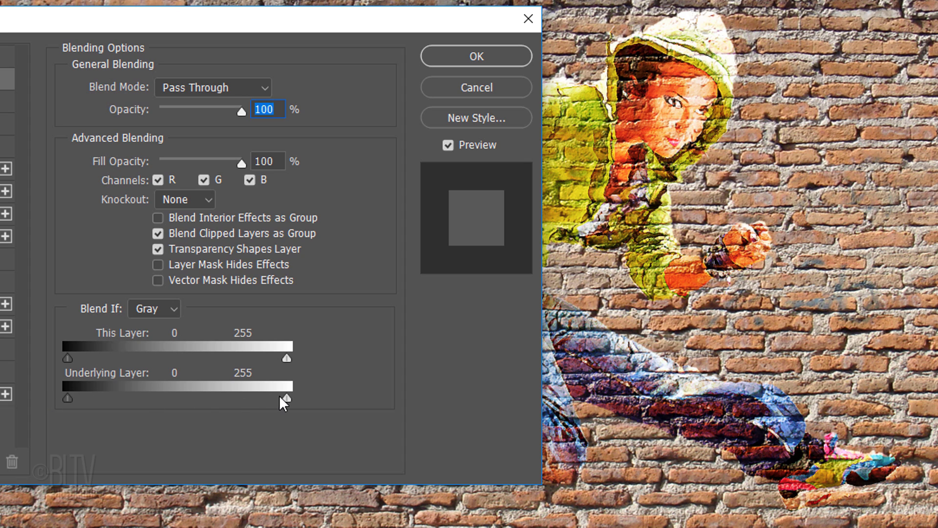
{"action": "left_click_drag", "start_coordinate": [284, 397], "coordinate": [191, 397]}
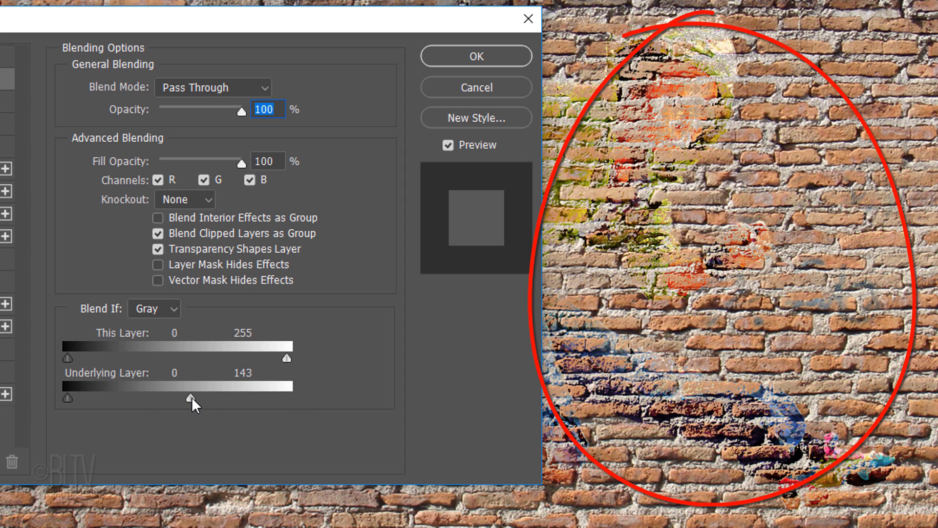
{"action": "left_click_drag", "start_coordinate": [192, 397], "coordinate": [286, 397]}
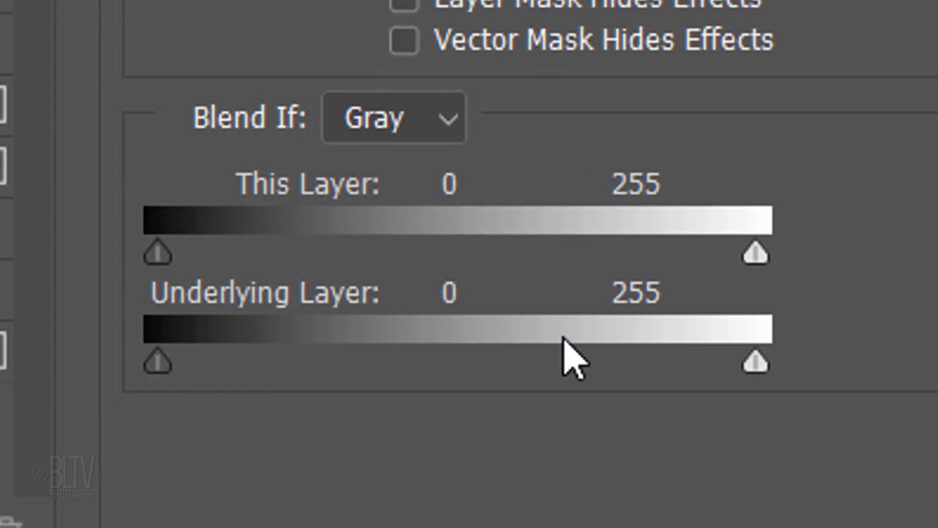
Step: Alt-split the Underlying Layer black slider and feather it out to 0/128
{"action": "key", "text": "alt"}
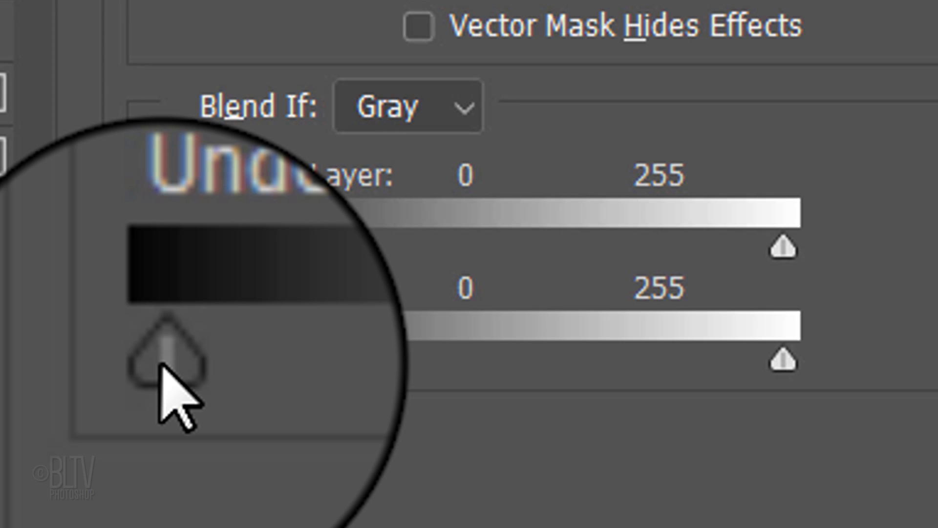
{"action": "left_click", "coordinate": [161, 365], "text": "alt"}
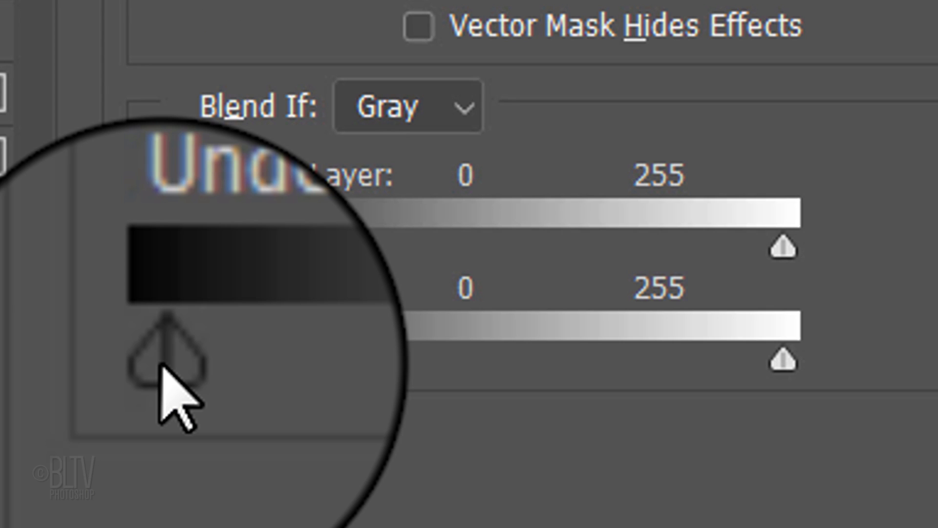
{"action": "left_click_drag", "start_coordinate": [160, 365], "coordinate": [479, 314]}
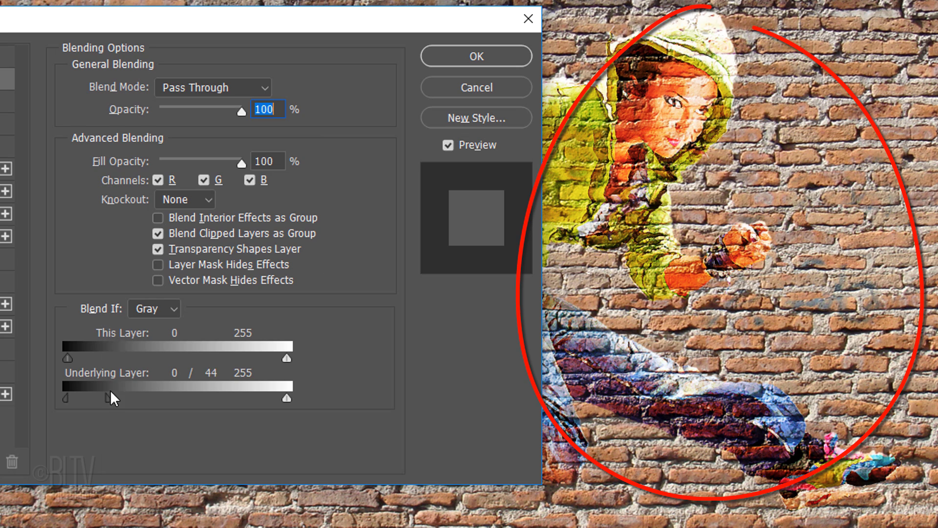
{"action": "left_click_drag", "start_coordinate": [110, 388], "coordinate": [180, 380]}
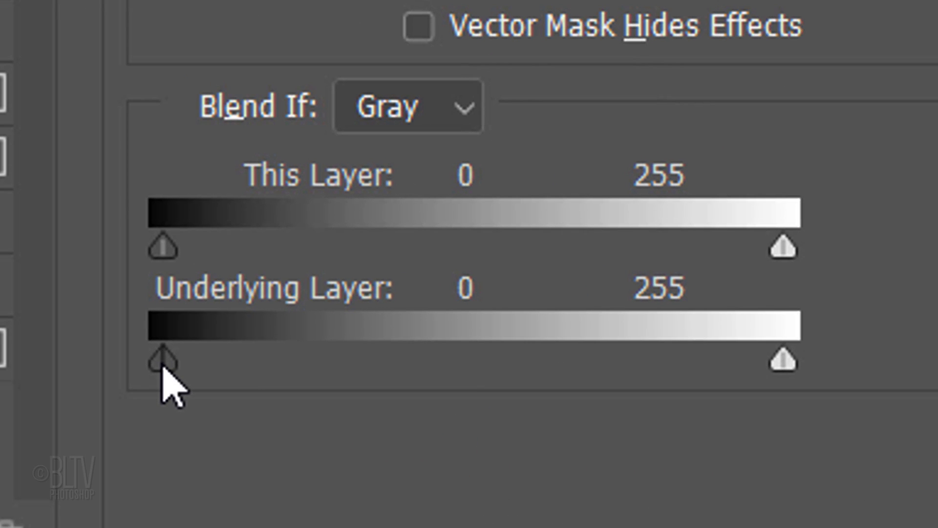
{"action": "left_click_drag", "start_coordinate": [163, 368], "coordinate": [170, 358]}
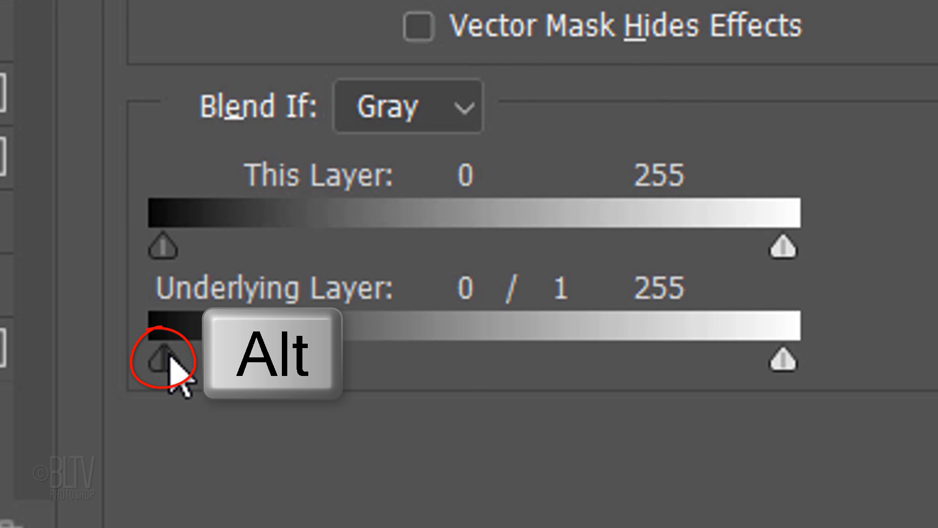
{"action": "left_click_drag", "start_coordinate": [170, 358], "coordinate": [479, 315]}
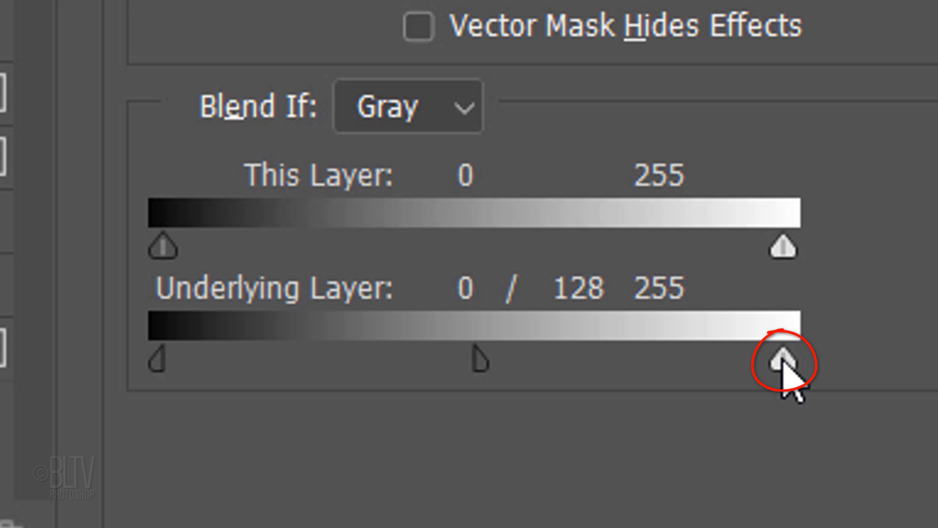
Step: Pull the Underlying white slider to 180/217 and split This Layer's black to 0/12
{"action": "mouse_move", "coordinate": [783, 363]}
{"action": "left_mouse_down"}
{"action": "mouse_move", "coordinate": [688, 366]}
{"action": "mouse_move", "coordinate": [615, 358]}
{"action": "mouse_move", "coordinate": [611, 346]}
{"action": "left_mouse_up"}
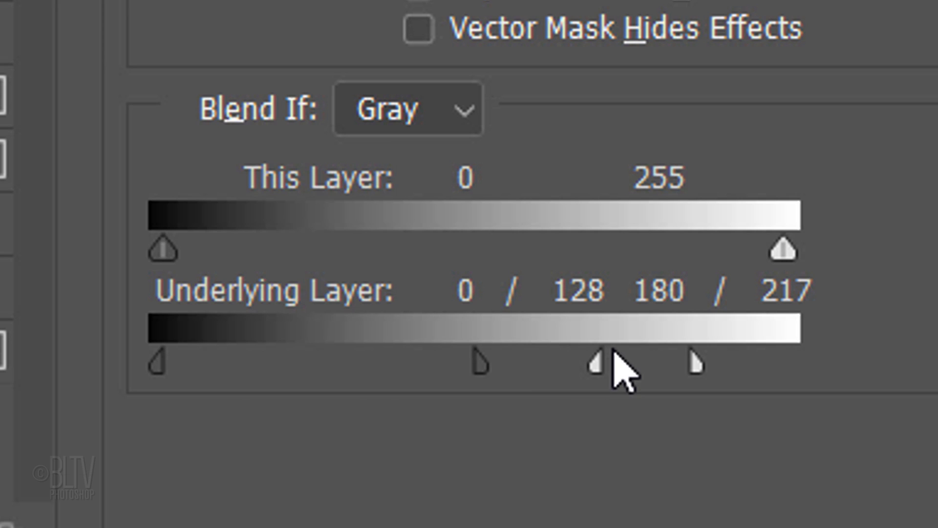
{"action": "left_click_drag", "start_coordinate": [165, 248], "coordinate": [171, 245], "text": "alt"}
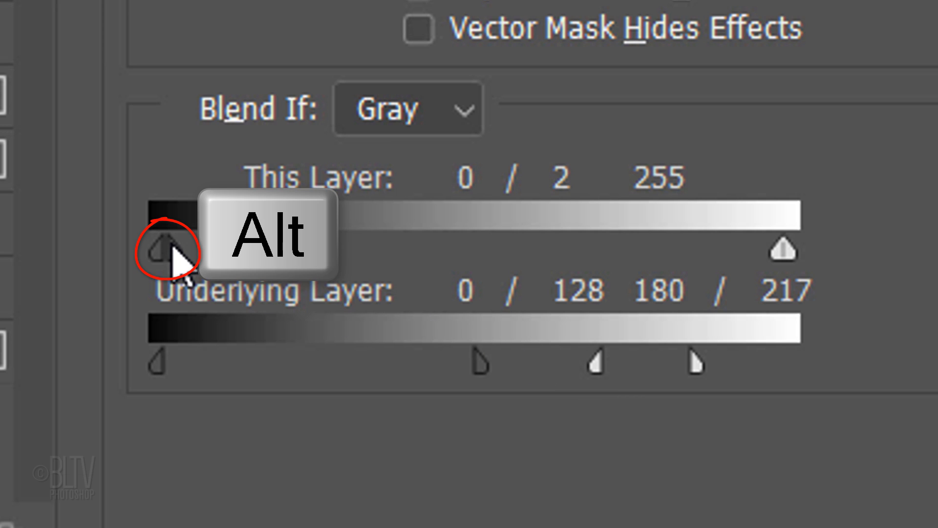
{"action": "left_click_drag", "start_coordinate": [172, 245], "coordinate": [199, 238]}
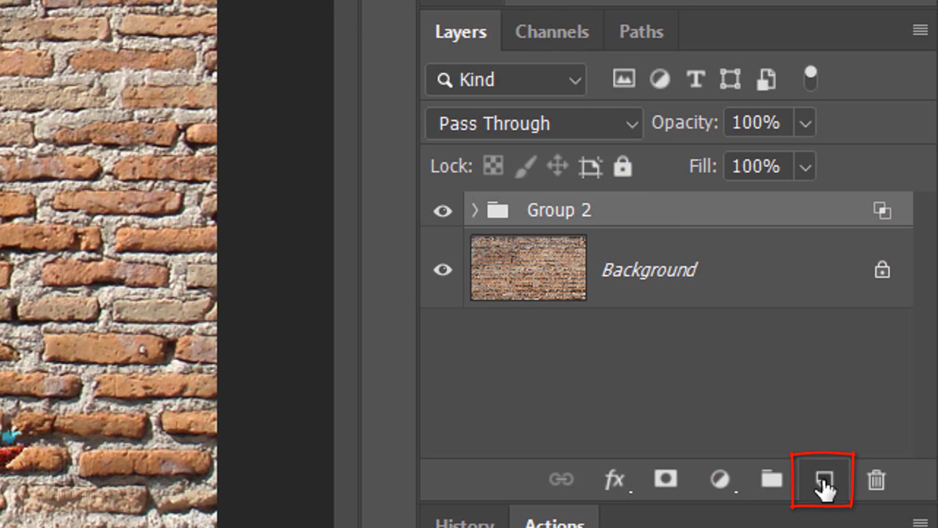
Step: Add a new empty Layer 2 above Group 2 using the Linear Burn blend mode
{"action": "left_click", "coordinate": [824, 486]}
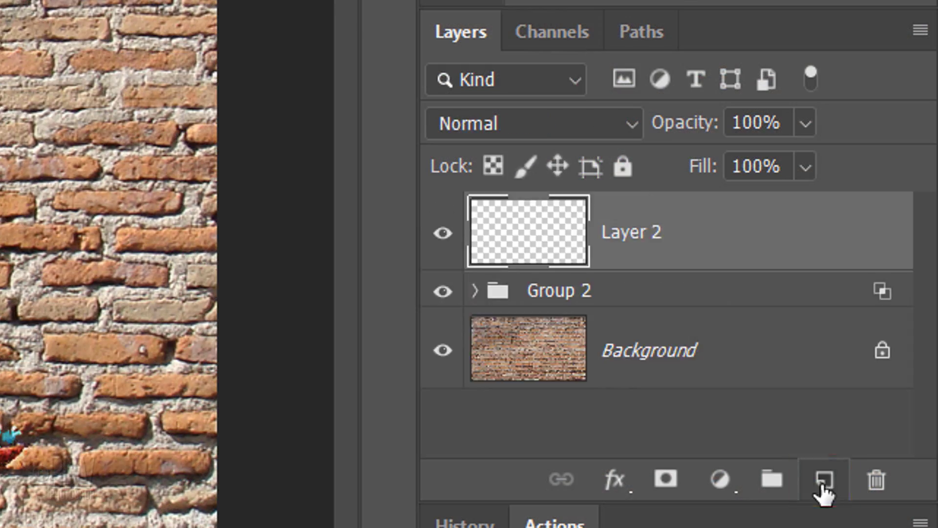
{"action": "left_click", "coordinate": [487, 123]}
{"action": "left_click", "coordinate": [488, 130]}
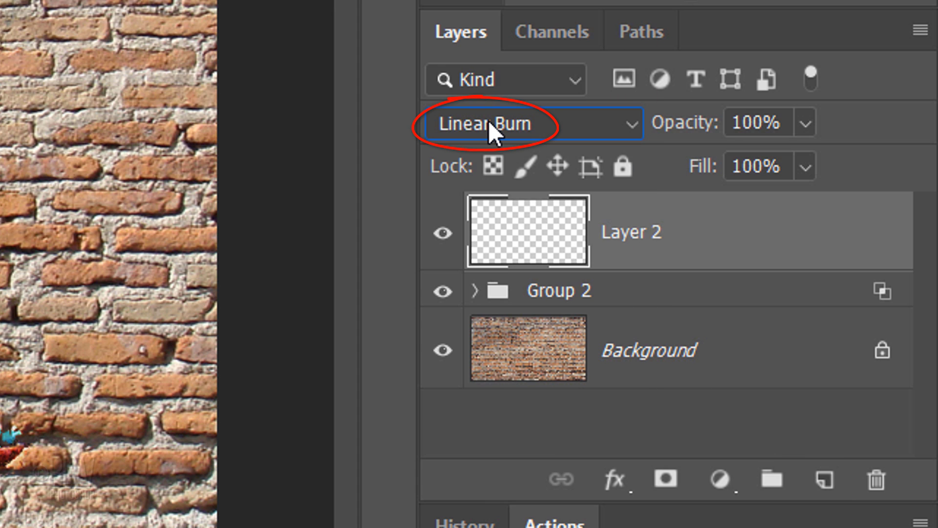
{"action": "left_click", "coordinate": [788, 128]}
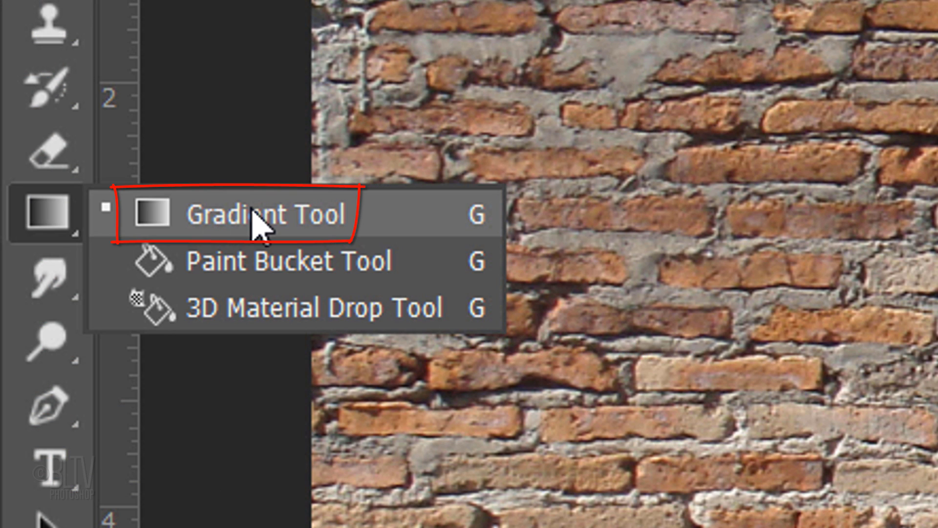
Step: Choose the Gradient Tool and change the gradient's starting colour stop to 808080 grey
{"action": "left_click", "coordinate": [257, 225]}
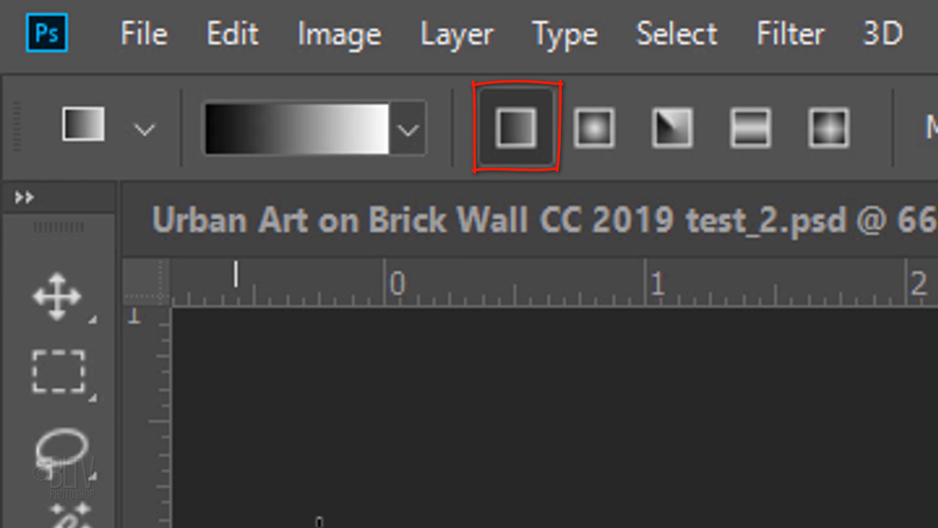
{"action": "left_click", "coordinate": [278, 120]}
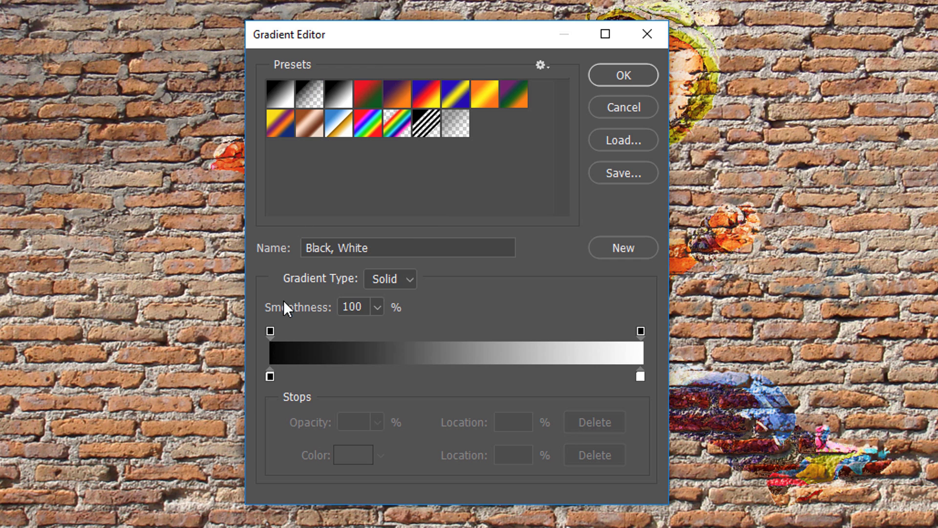
{"action": "left_click", "coordinate": [271, 371]}
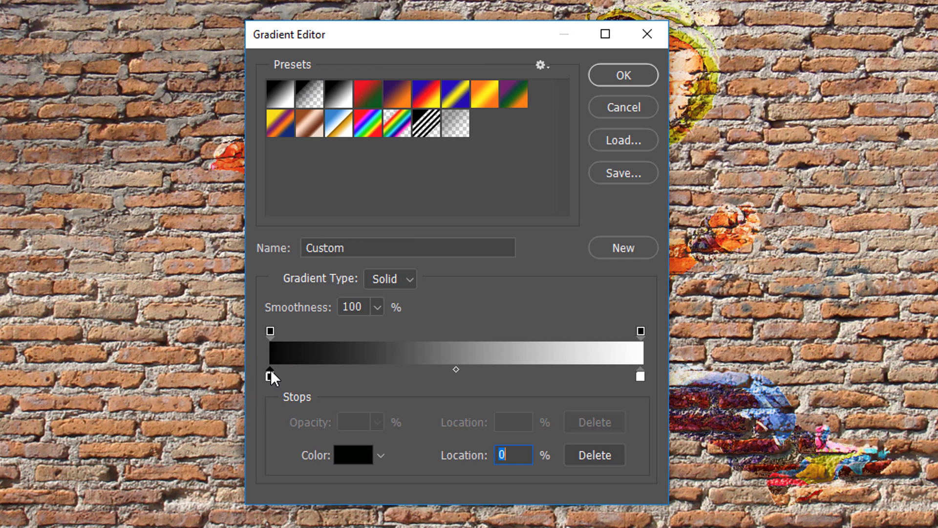
{"action": "left_click", "coordinate": [351, 454]}
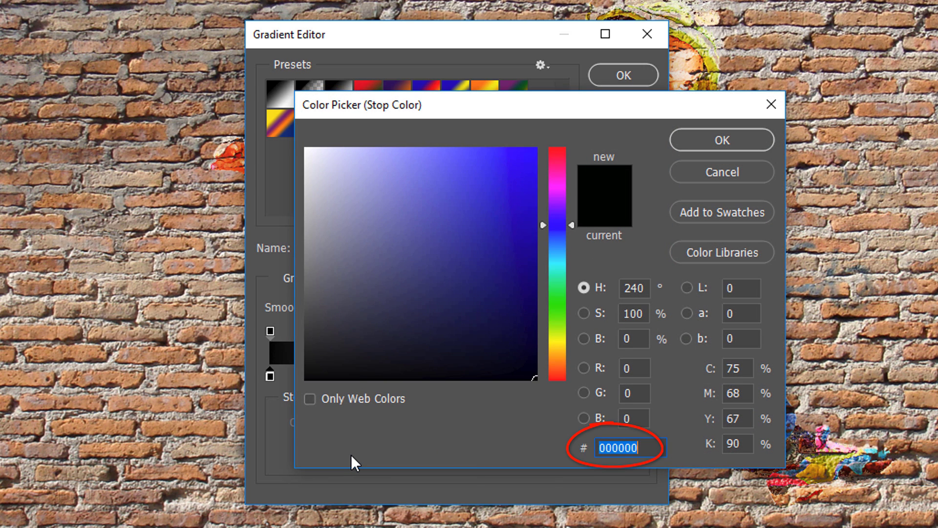
{"action": "type", "text": "808080"}
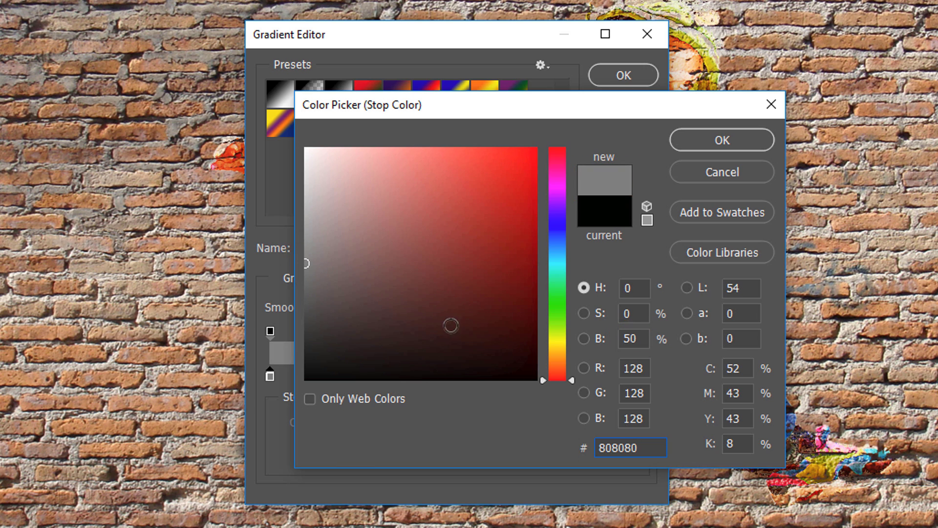
{"action": "left_click", "coordinate": [696, 144]}
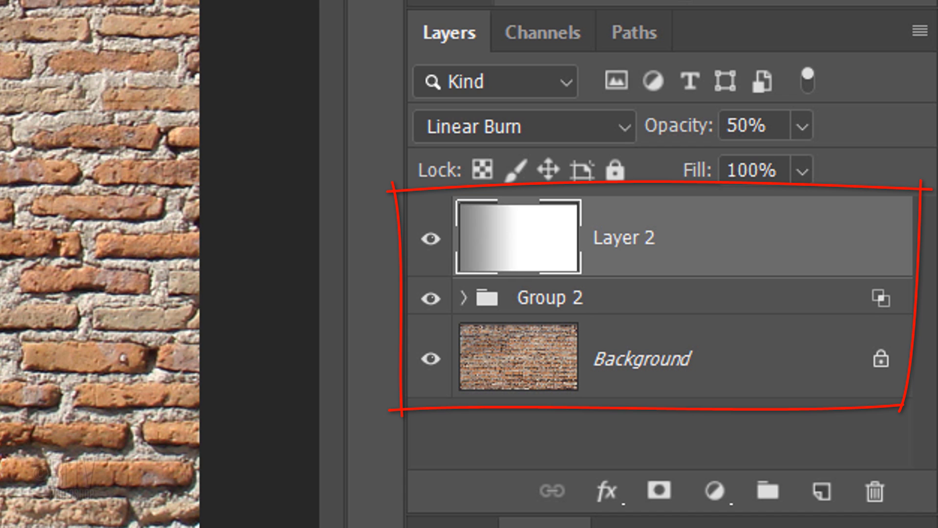
Step: Select Layer 2, Group 2 and Background and convert them into one Smart Object
{"action": "left_click", "coordinate": [506, 362], "text": "shift"}
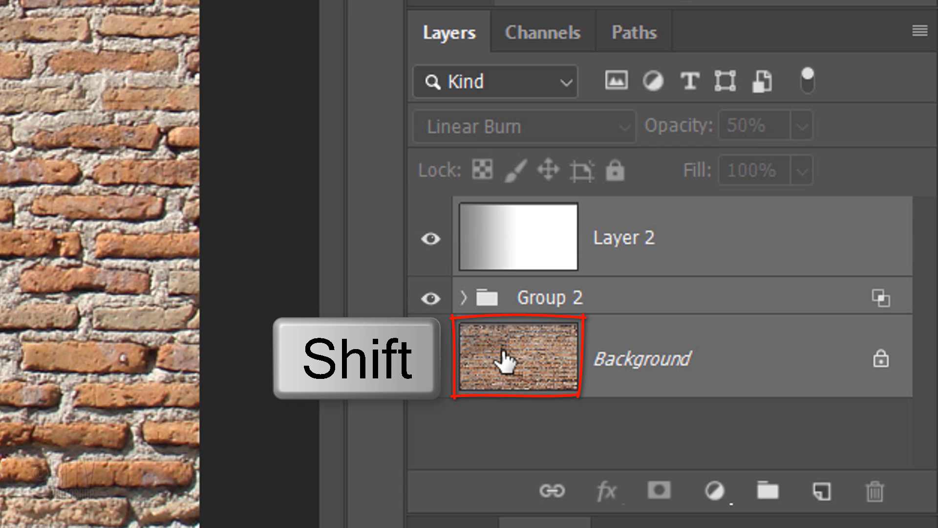
{"action": "left_click", "coordinate": [919, 29]}
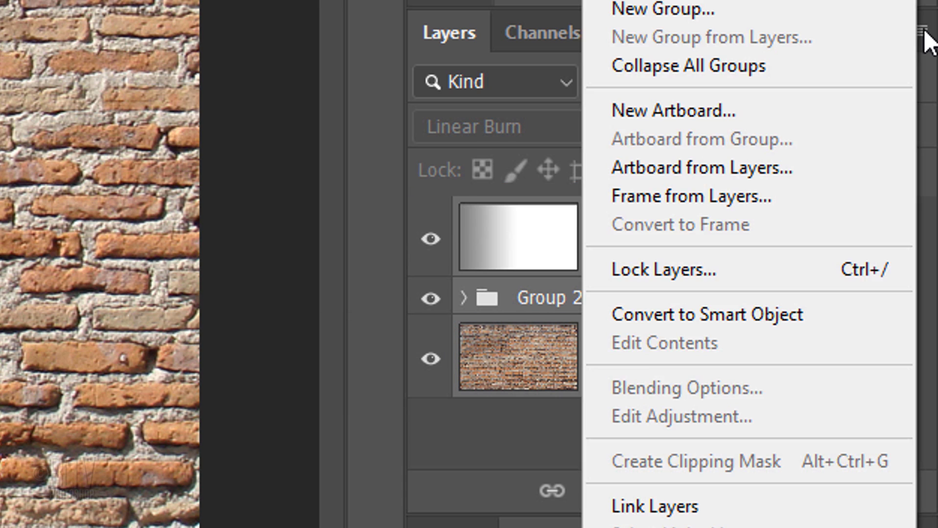
{"action": "left_click", "coordinate": [686, 313]}
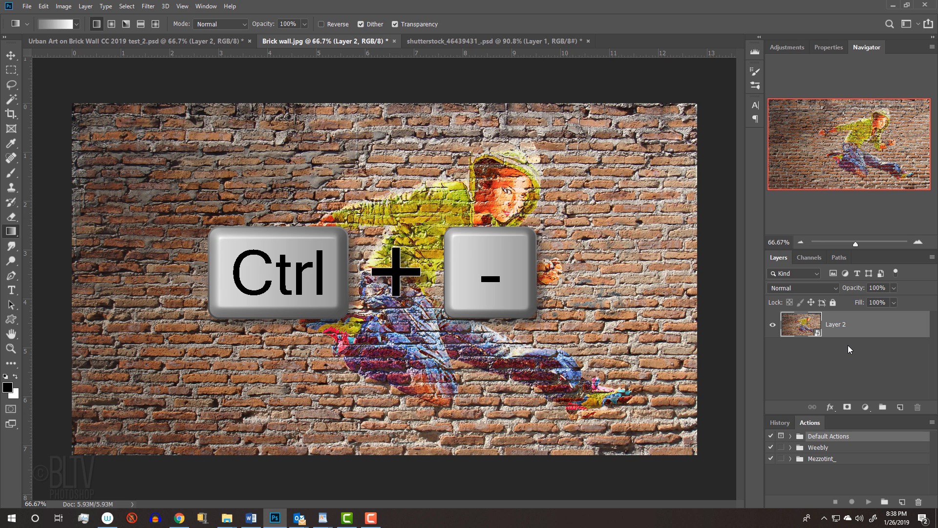
Step: Zoom out and apply a Perspective transform raising the top-right corner, making the right side taller
{"action": "key", "text": "ctrl+minus"}
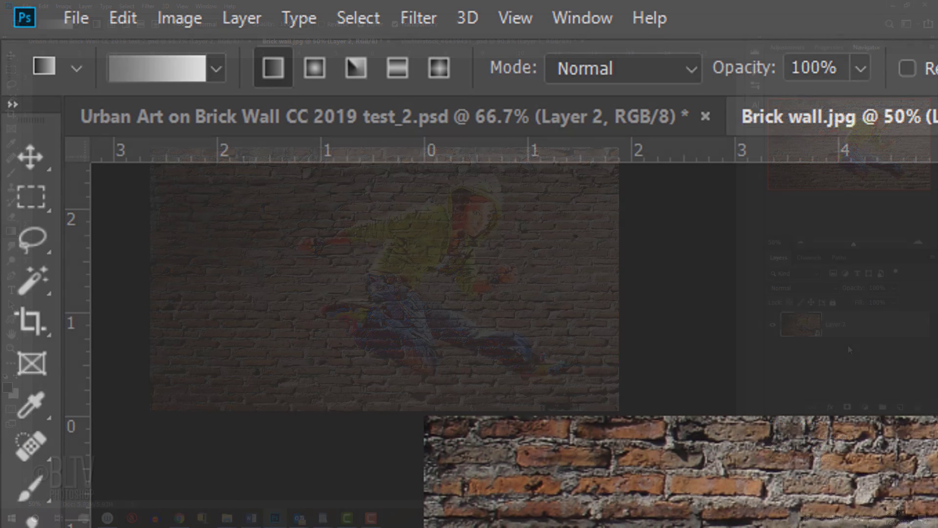
{"action": "left_click", "coordinate": [128, 17]}
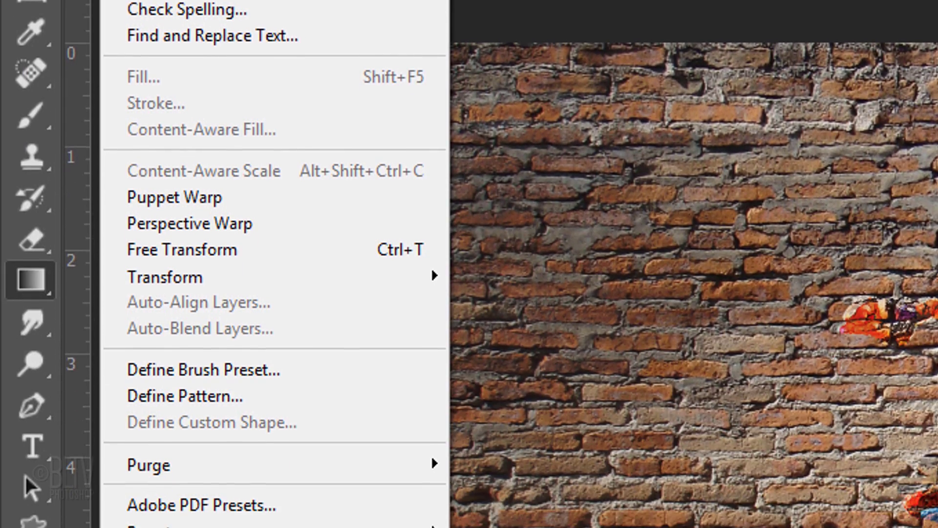
{"action": "mouse_move", "coordinate": [198, 281]}
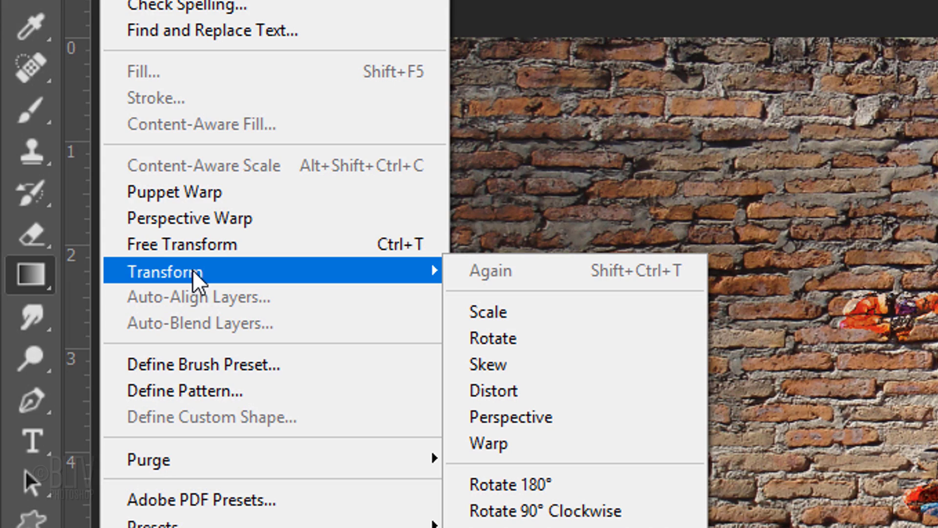
{"action": "left_click", "coordinate": [511, 416]}
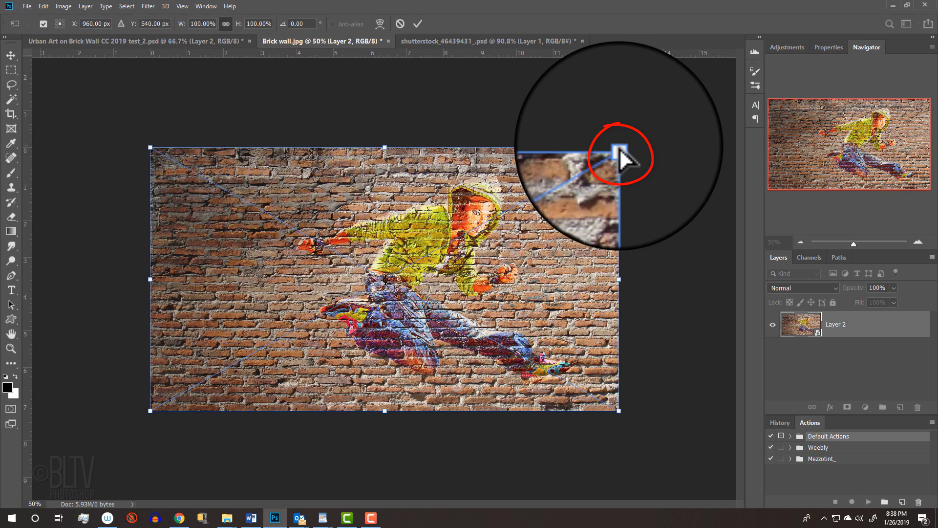
{"action": "left_click_drag", "start_coordinate": [619, 148], "coordinate": [607, 110]}
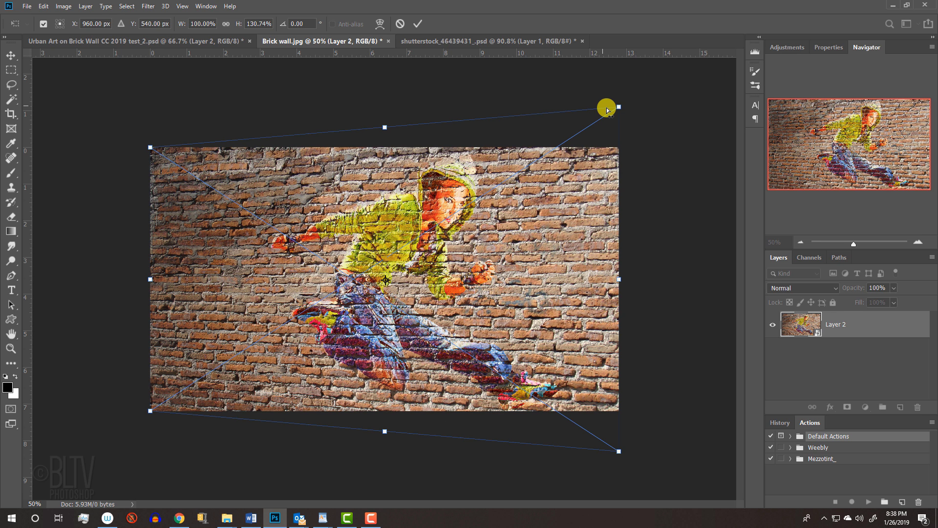
{"action": "key", "text": "Return"}
{"action": "key", "text": "g"}
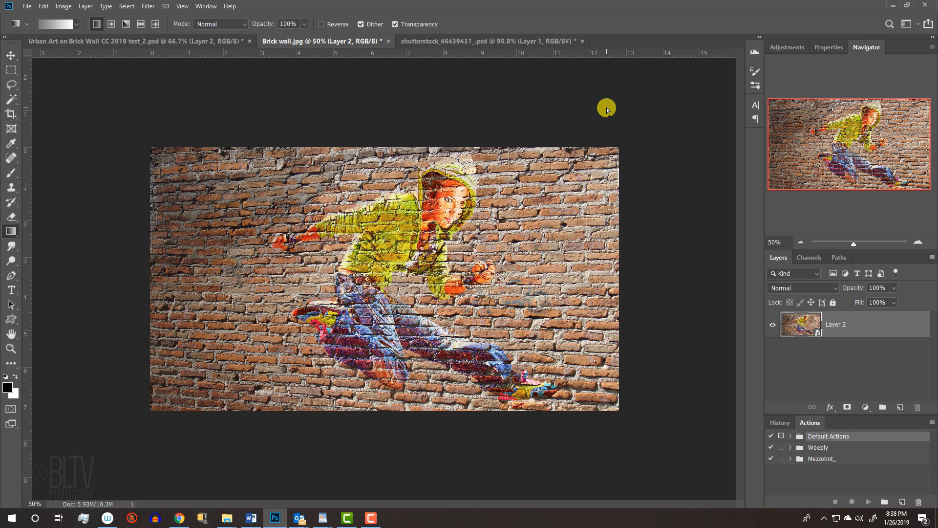